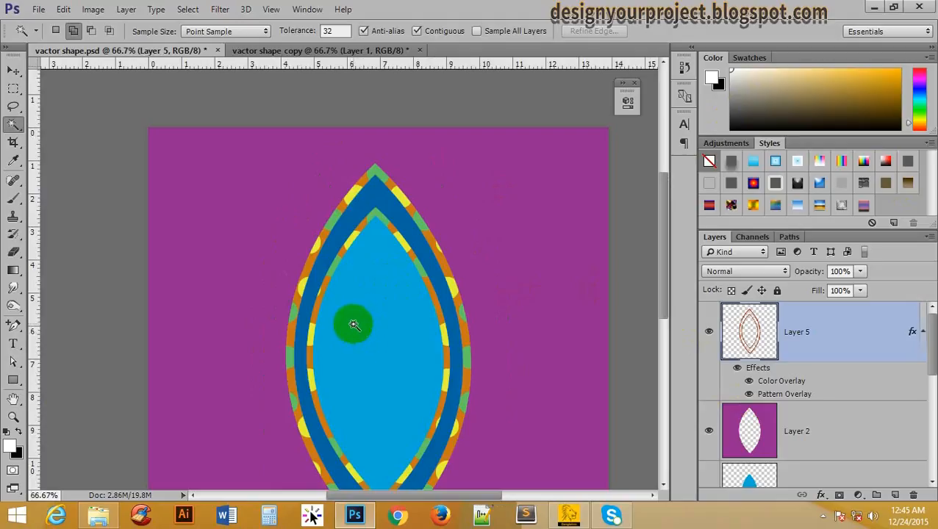
# - Compare the coloured leaf design in vactor shape.psd with the vactor shape copy document, and clear the copy's selection
pyautogui.scroll(-2, 363, 333)
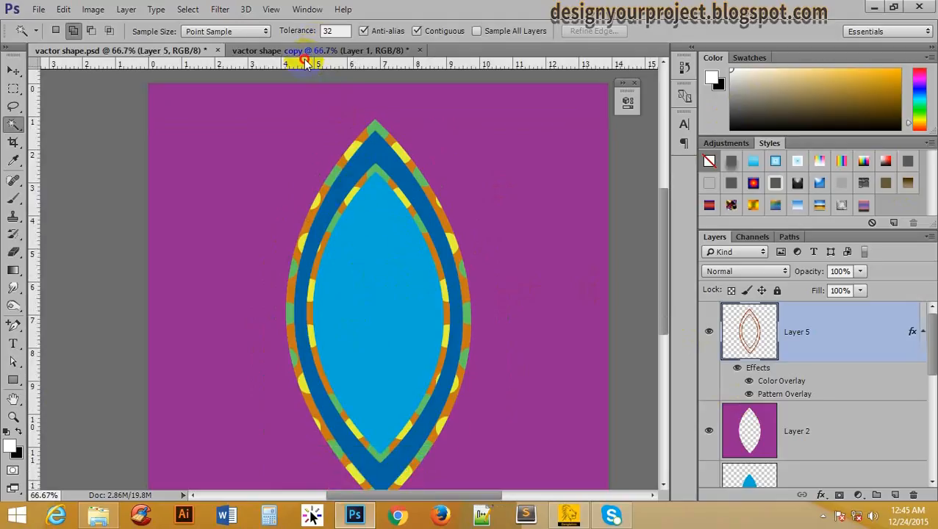
pyautogui.click(304, 50)
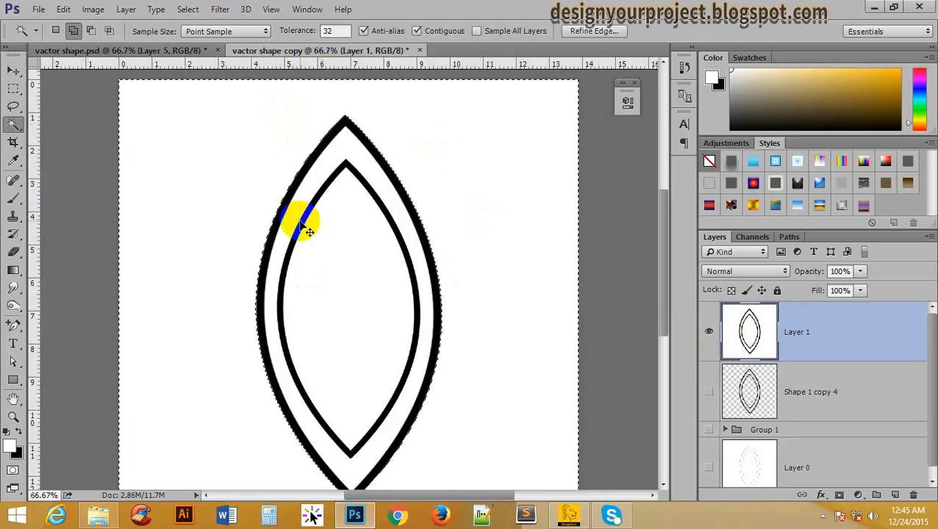
pyautogui.hotkey('ctrl', 'd')
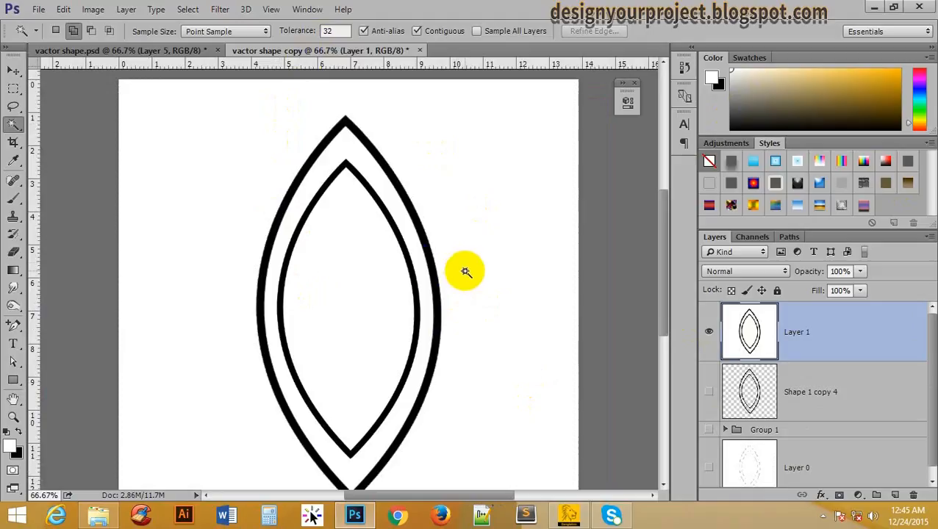
pyautogui.keyDown('alt'); pyautogui.click(366, 304); pyautogui.keyUp('alt')
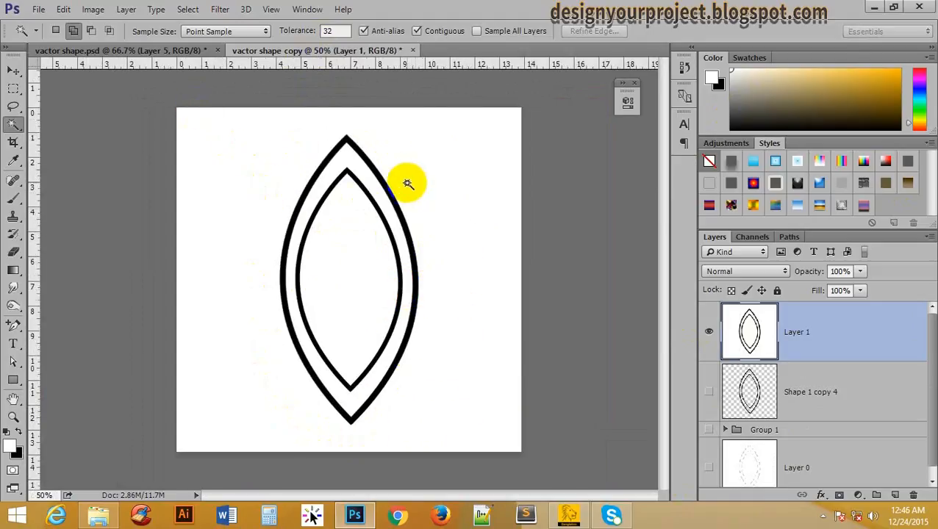
pyautogui.click(137, 53)
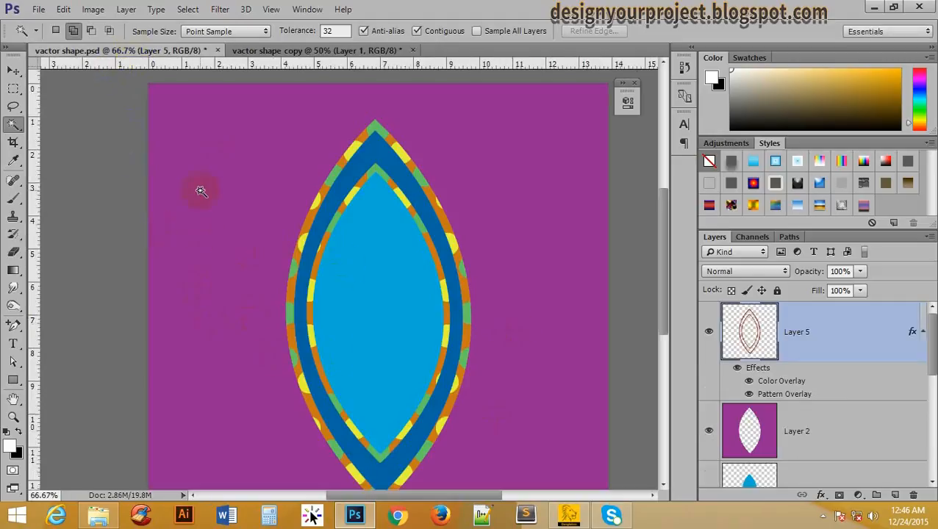
pyautogui.click(289, 52)
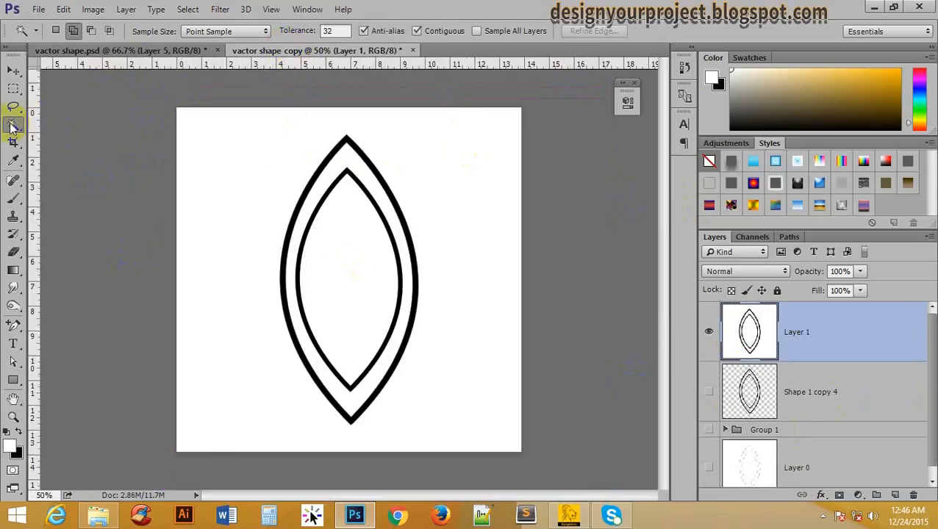
# - Select the white background outside the outer leaf outline with the Magic Wand and add a new layer
pyautogui.moveTo(11, 126); pyautogui.dragTo(65, 137)
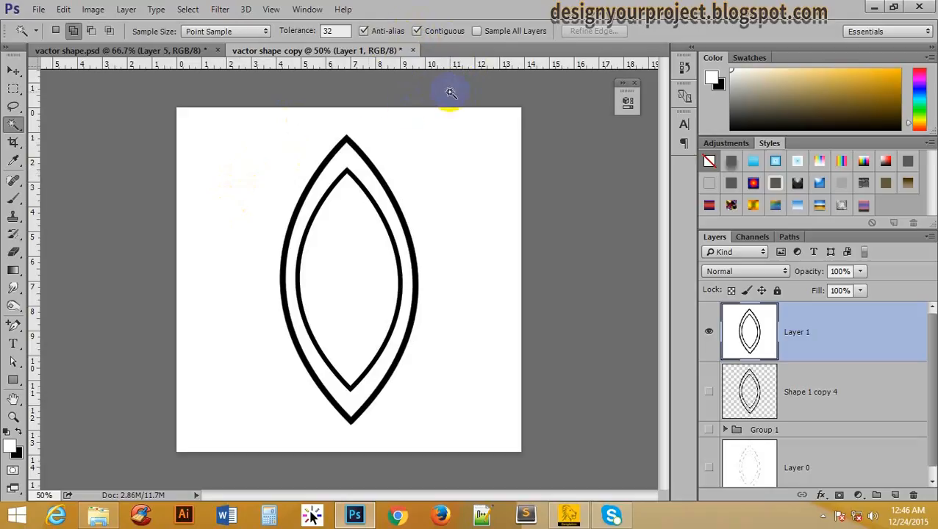
pyautogui.click(214, 174)
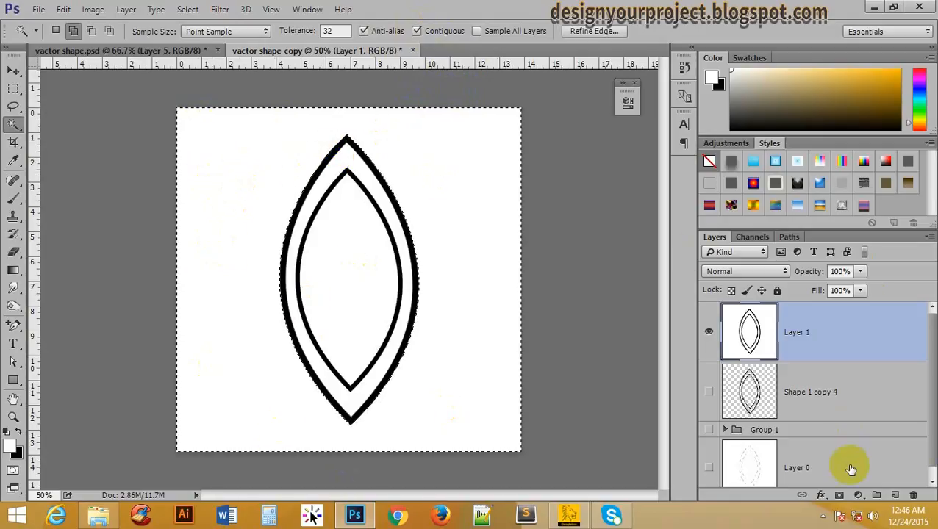
pyautogui.click(895, 495)
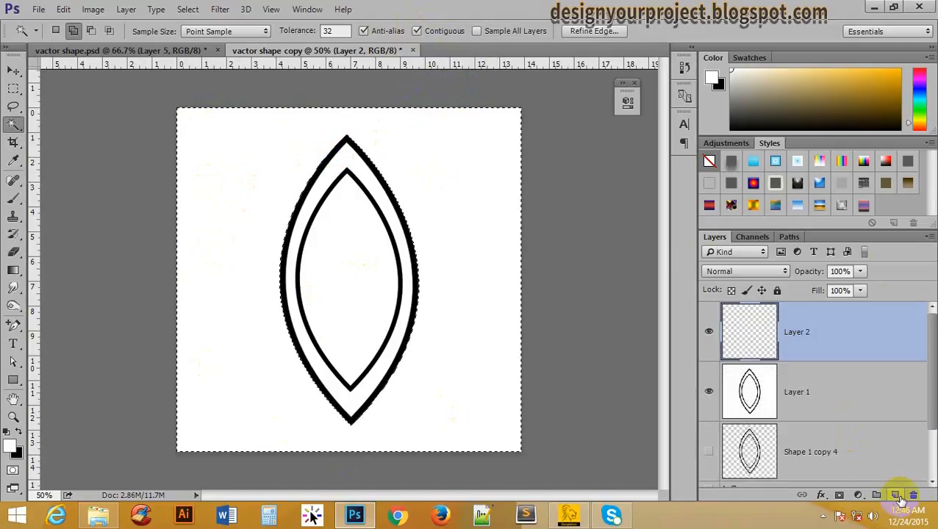
# - Set the foreground colour to pink #f820b3 and fill the selected background on the new layer
pyautogui.click(9, 448)
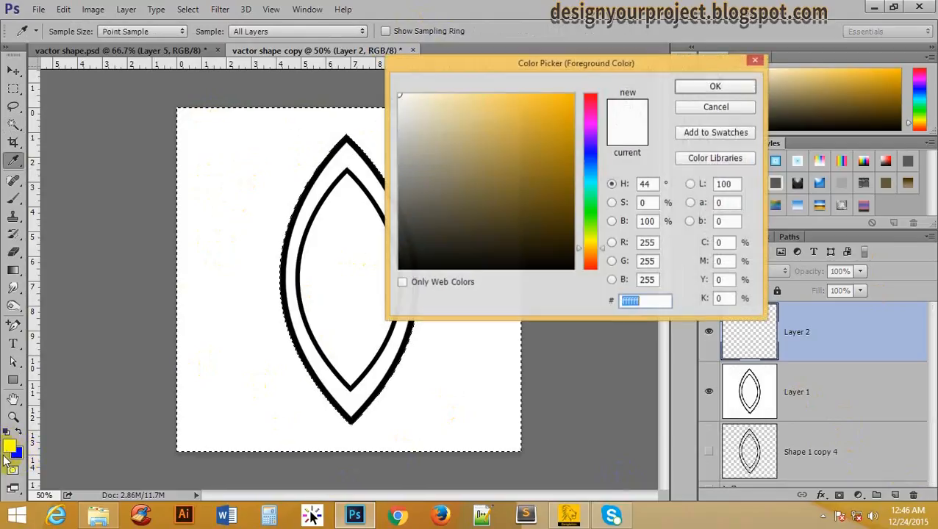
pyautogui.click(589, 127)
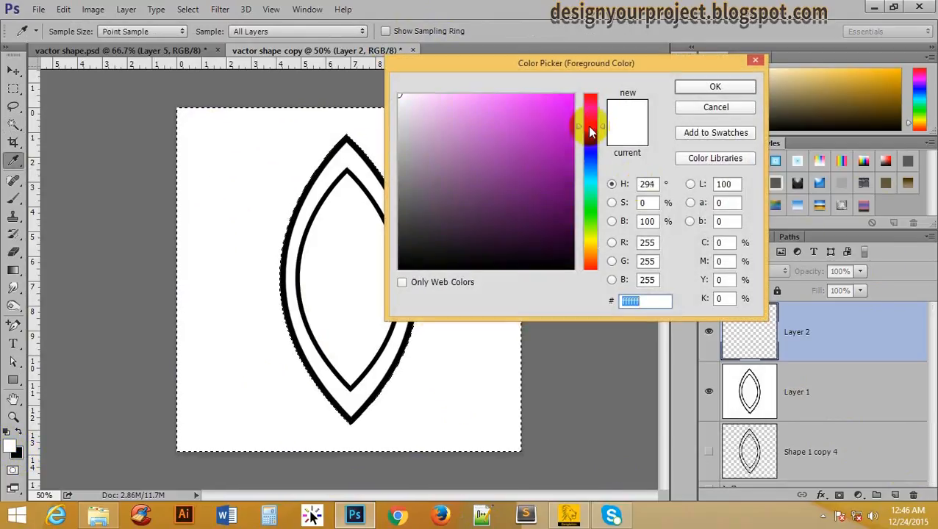
pyautogui.moveTo(587, 125); pyautogui.dragTo(586, 113)
pyautogui.click(550, 99)
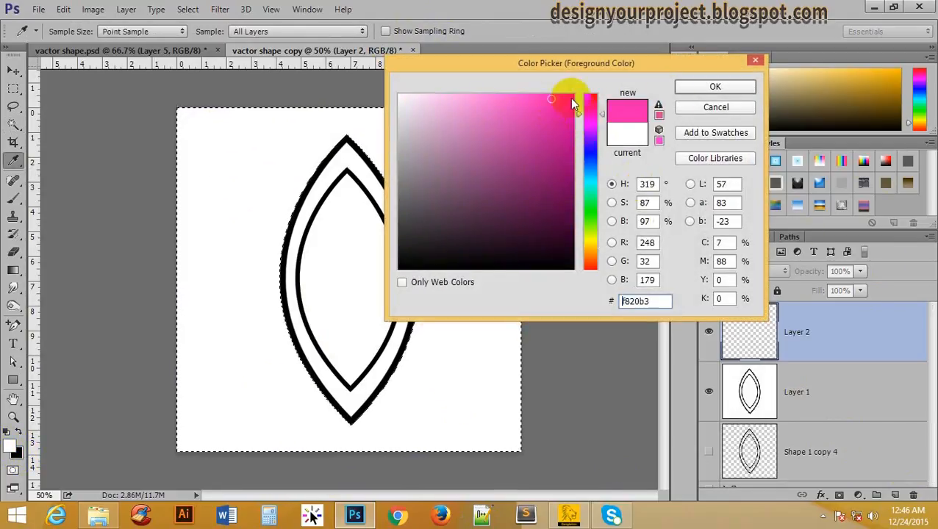
pyautogui.click(700, 89)
pyautogui.press('w')
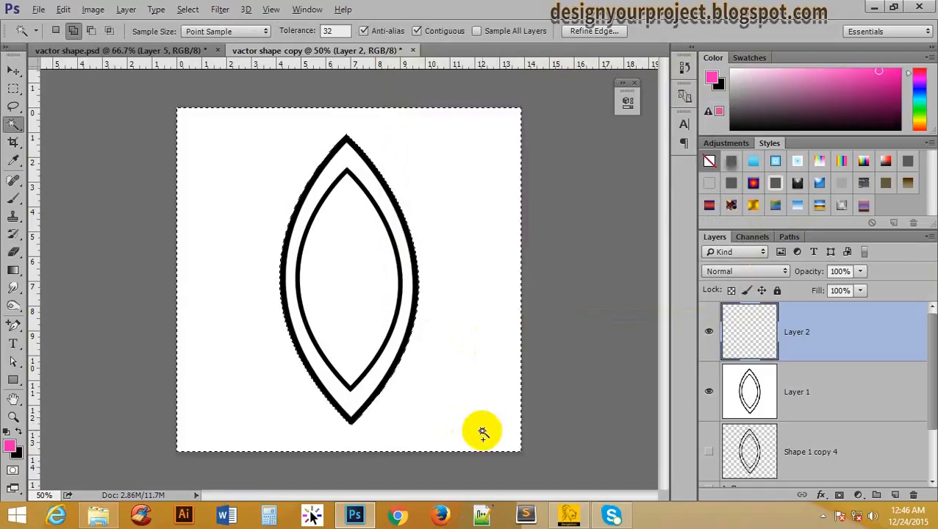
pyautogui.hotkey('alt', 'BackSpace')
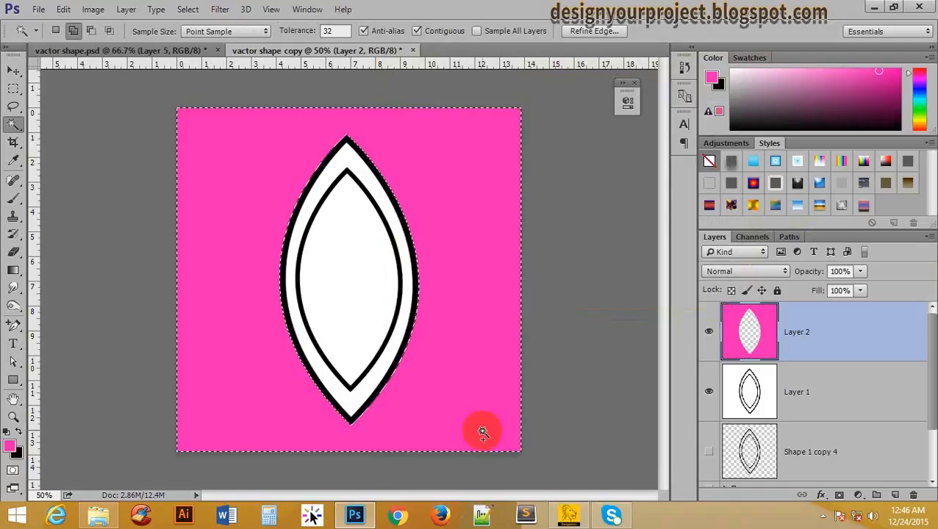
# - Deselect the background, select the white band between the two leaf outlines on Layer 1, and add a new layer above it
pyautogui.click(344, 163)
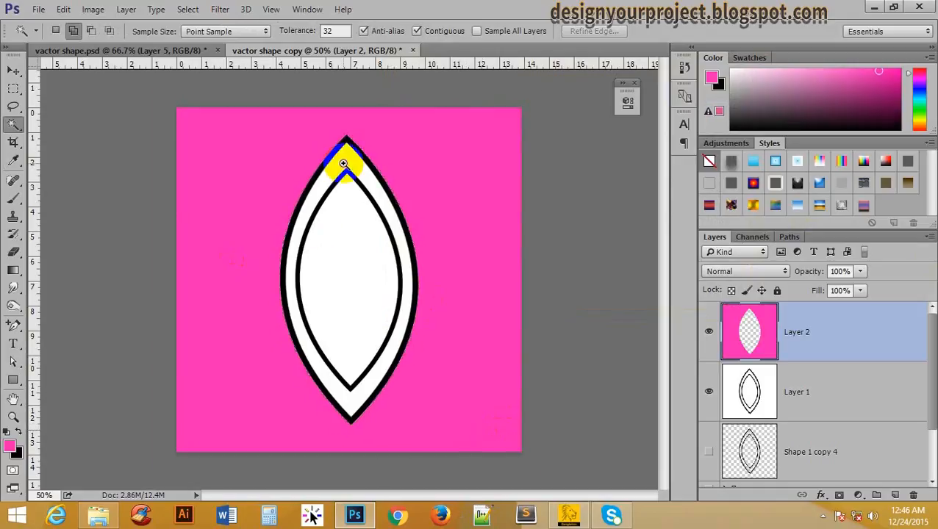
pyautogui.scroll(1, 343, 163)
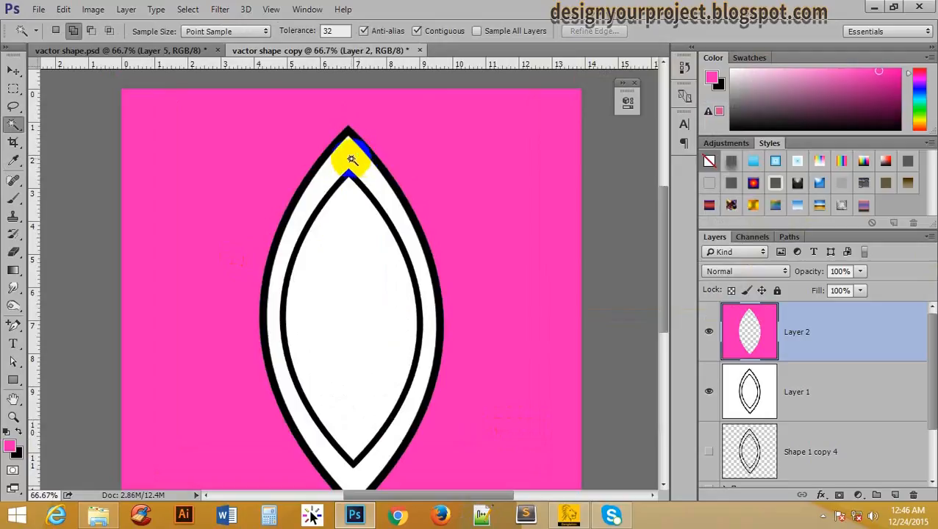
pyautogui.click(350, 161)
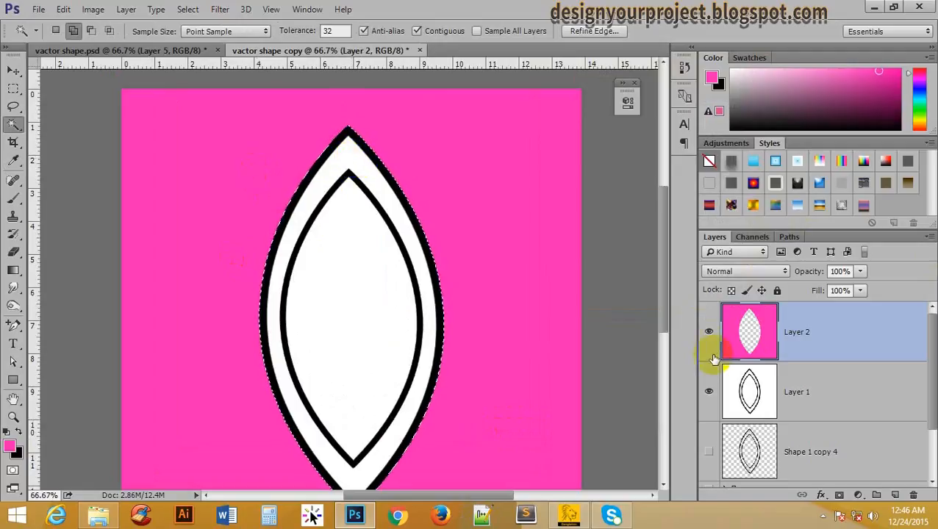
pyautogui.hotkey('ctrl', 'd')
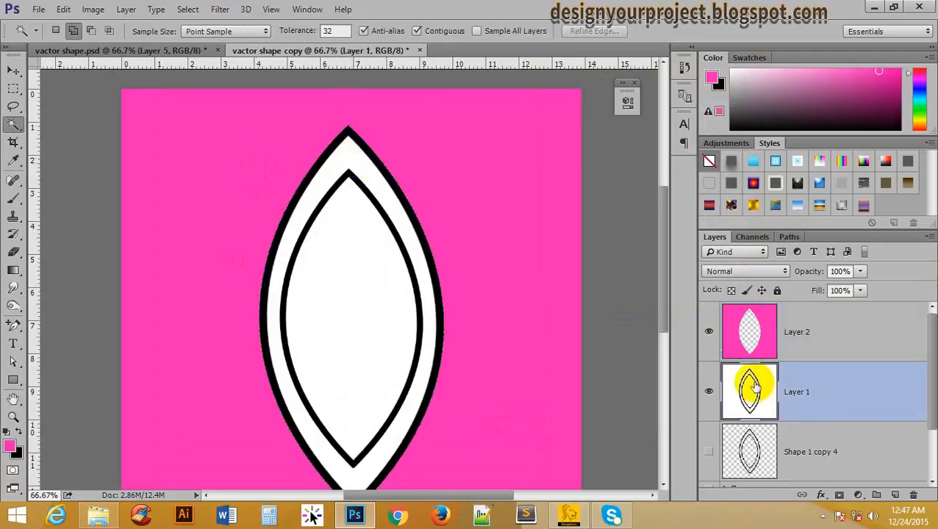
pyautogui.click(345, 163)
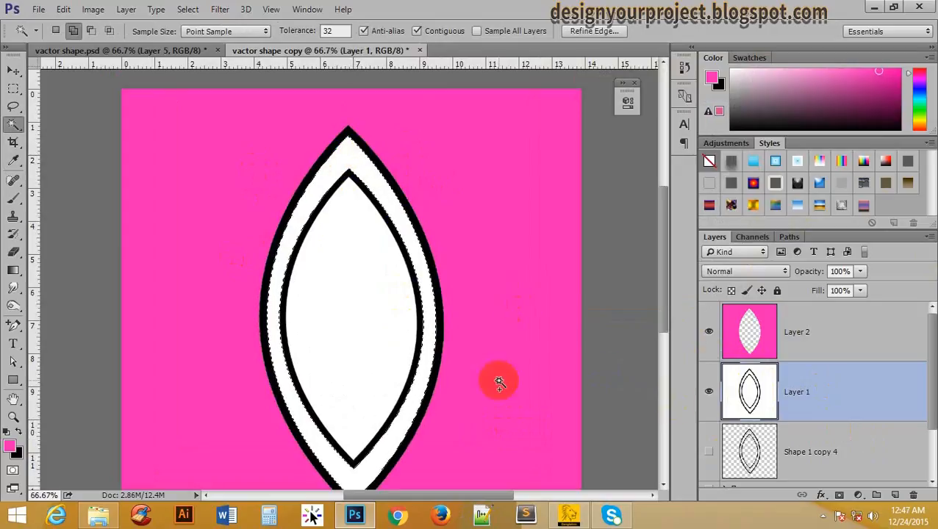
pyautogui.click(895, 494)
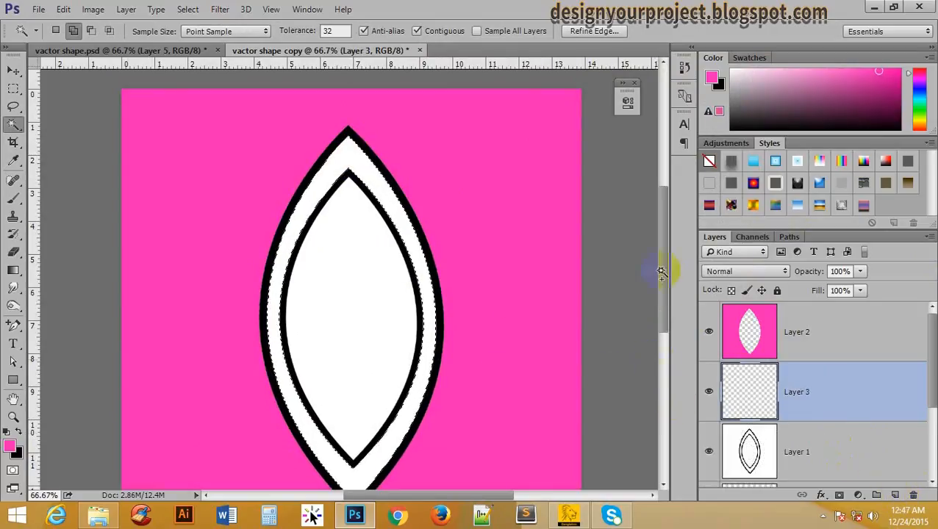
# - Sample the dark blue band colour from vactor shape.psd, fill the selected band in the copy with it, and deselect
pyautogui.click(184, 418)
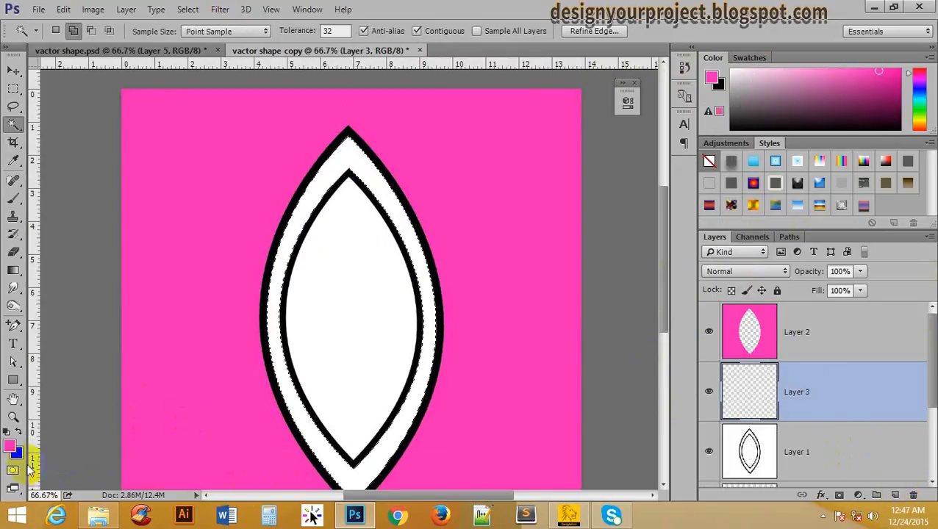
pyautogui.click(121, 50)
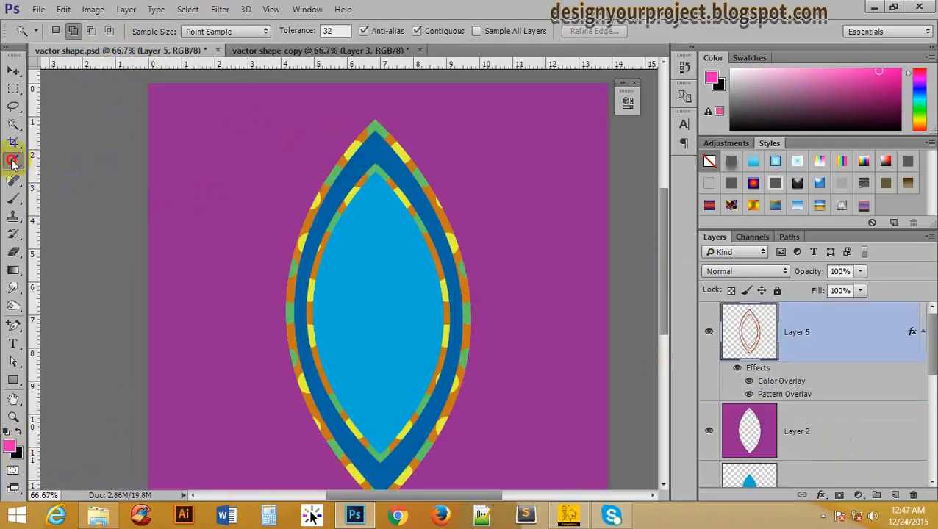
pyautogui.click(14, 161)
pyautogui.click(377, 157)
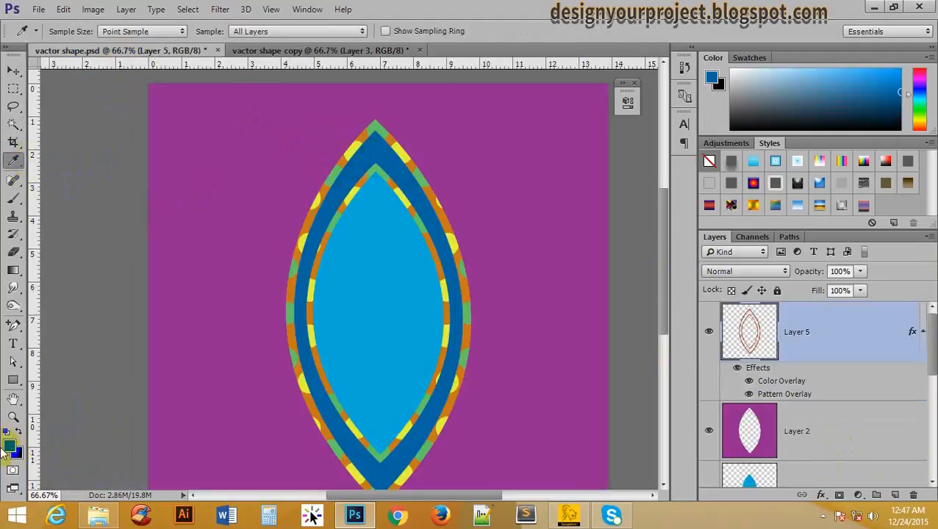
pyautogui.click(272, 51)
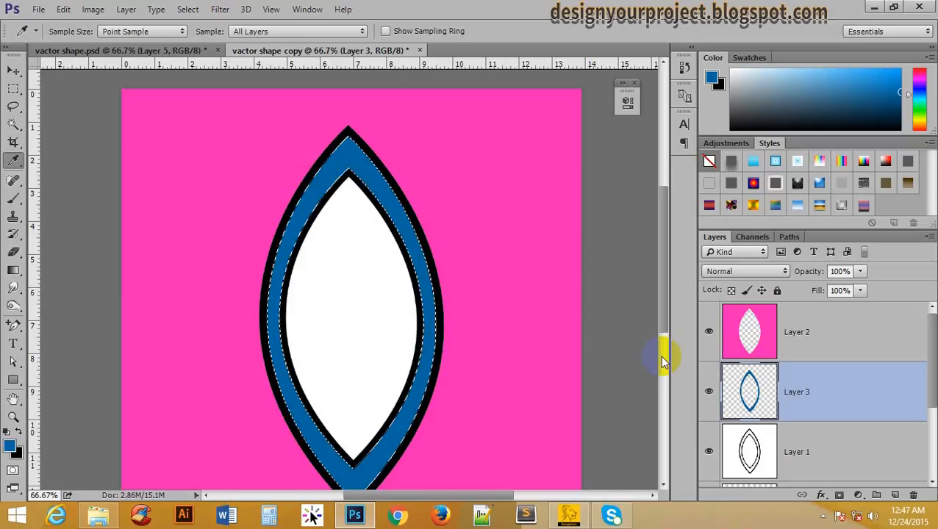
pyautogui.hotkey('ctrl', 'd')
# - Select the area enclosed by the dark blue band with the Magic Wand and add a new layer for it
pyautogui.keyDown('ctrl'); pyautogui.click(330, 278); pyautogui.keyUp('ctrl')
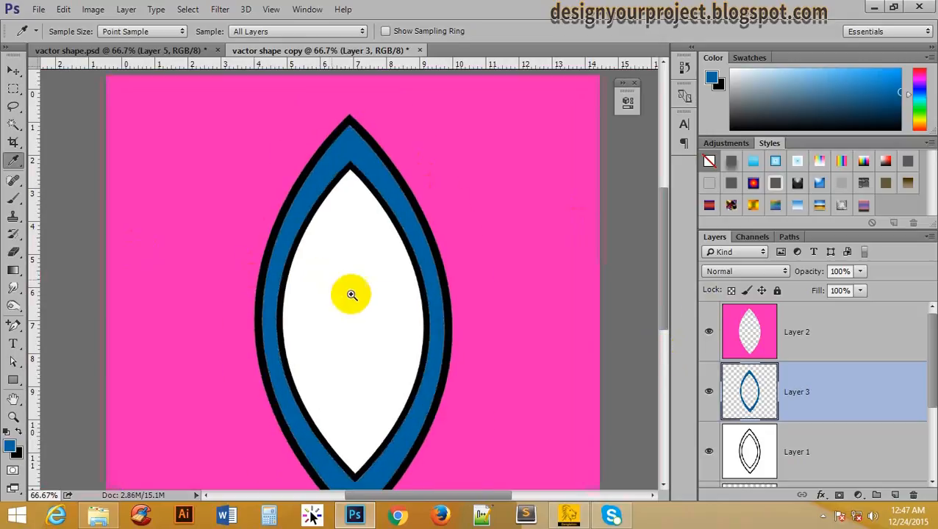
pyautogui.click(13, 124)
pyautogui.click(338, 257)
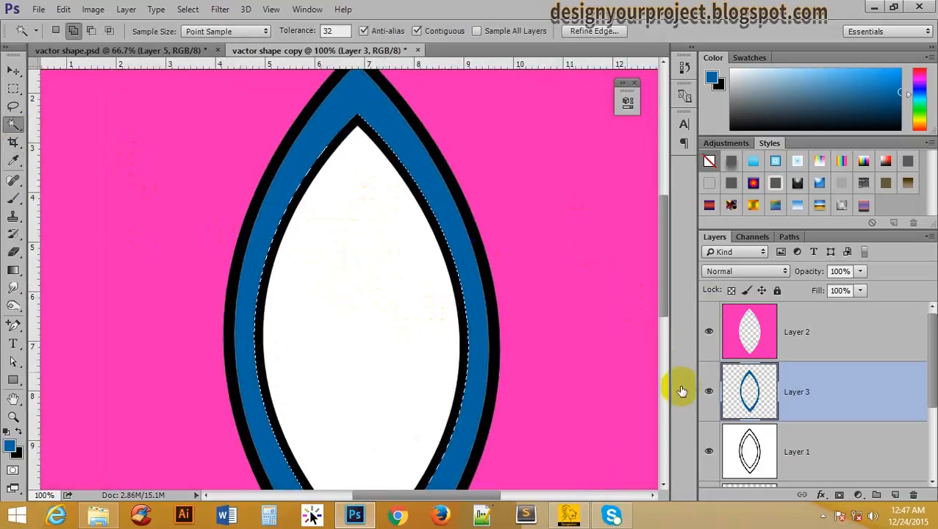
pyautogui.click(893, 495)
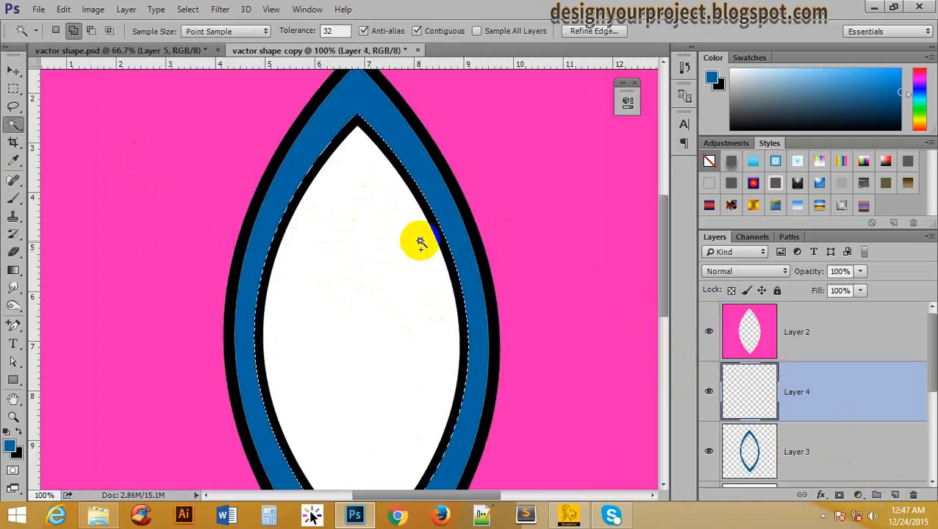
pyautogui.scroll(-3, 300, 247)
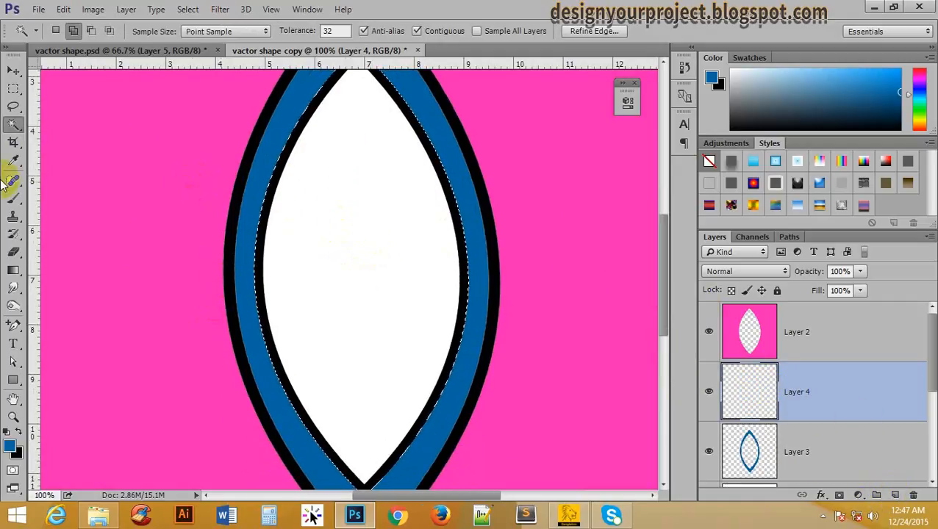
# - Read the HTML colour code of the leaf's light blue centre in vactor shape.psd with the Pixie colour picker
pyautogui.click(124, 51)
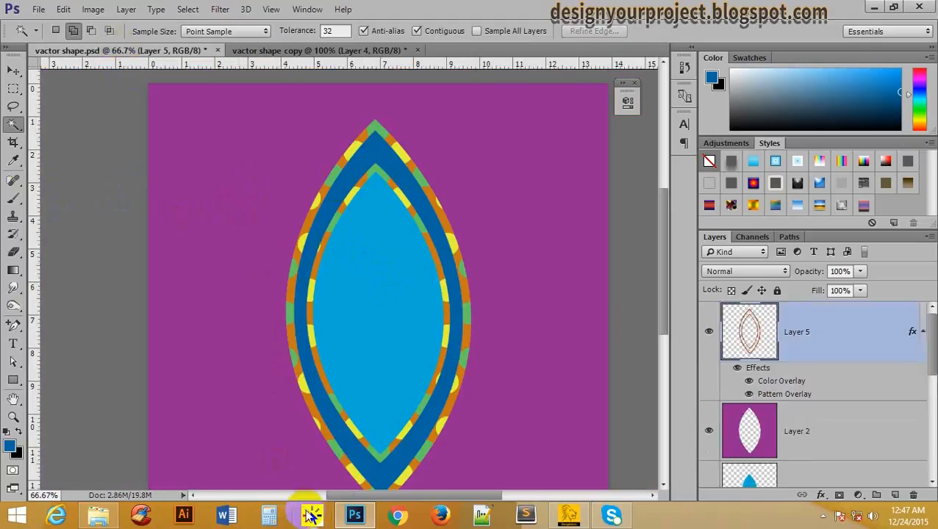
pyautogui.moveTo(312, 515); pyautogui.dragTo(365, 366)
pyautogui.moveTo(376, 297); pyautogui.dragTo(376, 294)
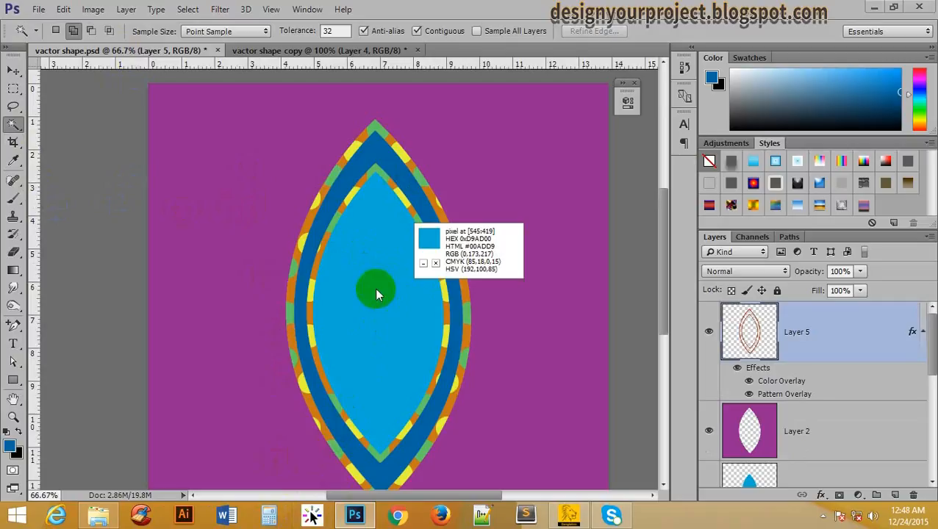
pyautogui.moveTo(376, 294); pyautogui.dragTo(376, 293)
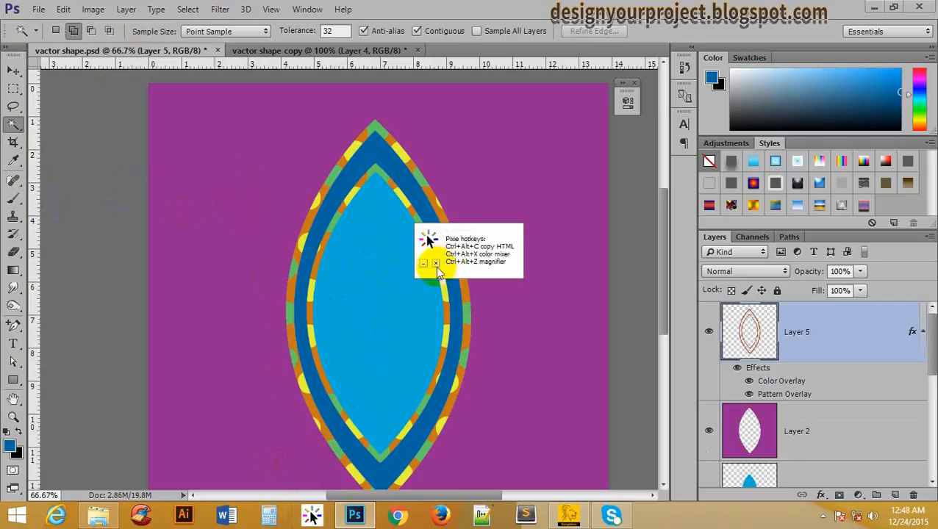
pyautogui.click(437, 265)
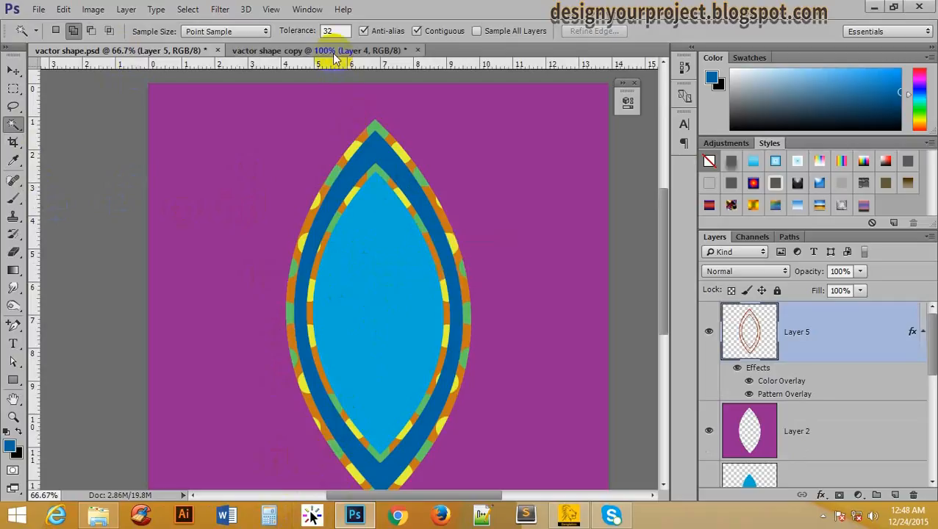
# - Set the foreground colour to #00ADD9 and fill the selected leaf centre on the new layer of the copy
pyautogui.click(331, 50)
pyautogui.click(11, 448)
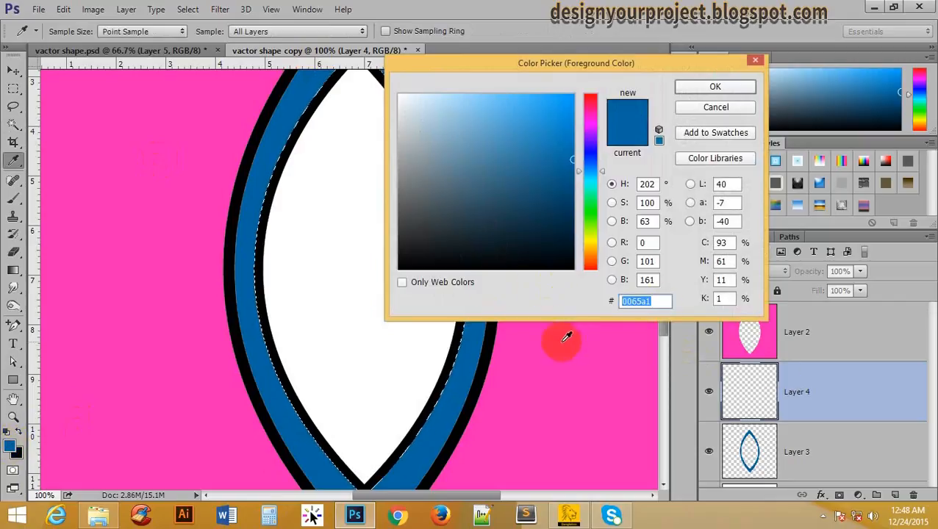
pyautogui.write('00ADD9')
pyautogui.click(722, 88)
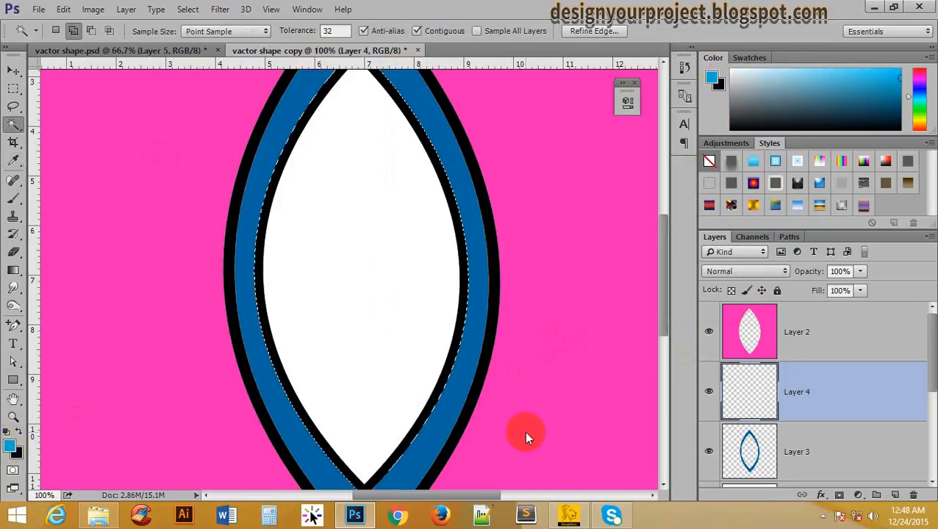
pyautogui.hotkey('alt', 'BackSpace')
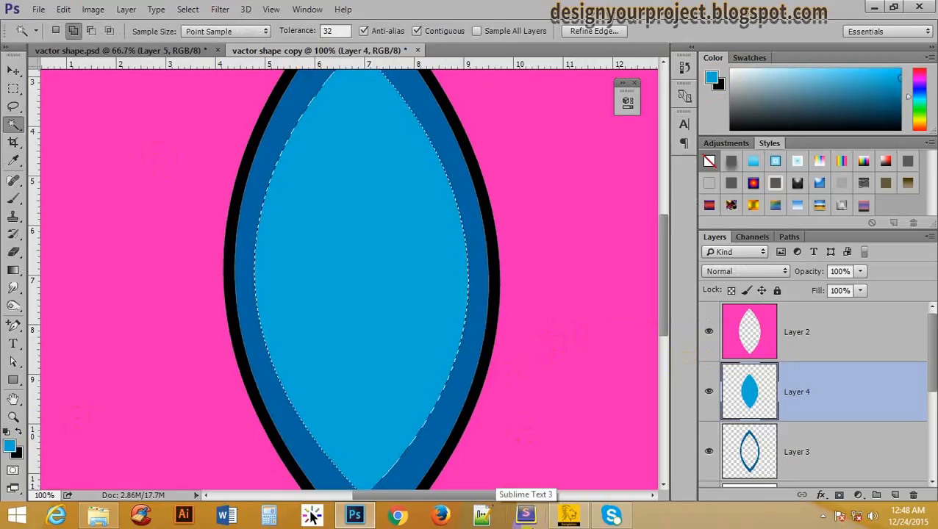
# - Delete the light blue fill inside the selected centre on Layer 4, then deselect
pyautogui.scroll(-5, 738, 403)
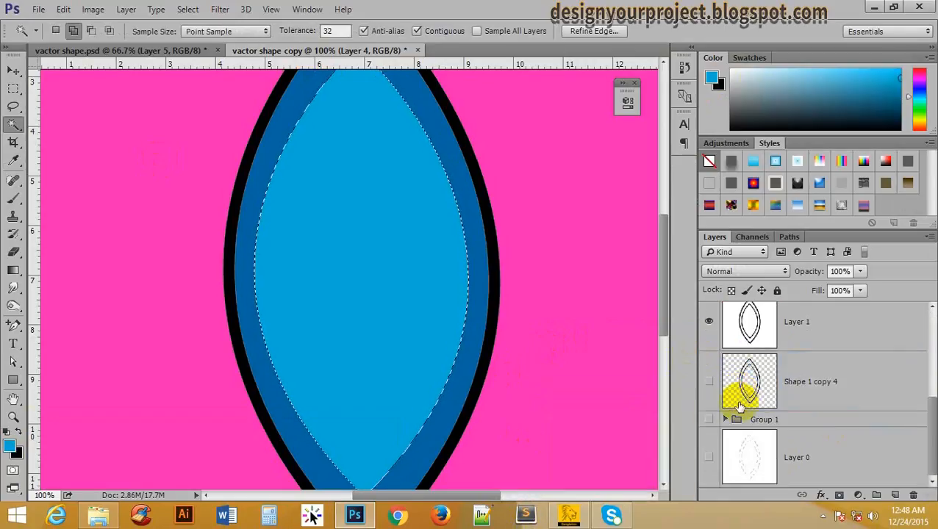
pyautogui.scroll(4, 737, 397)
pyautogui.scroll(-3, 746, 390)
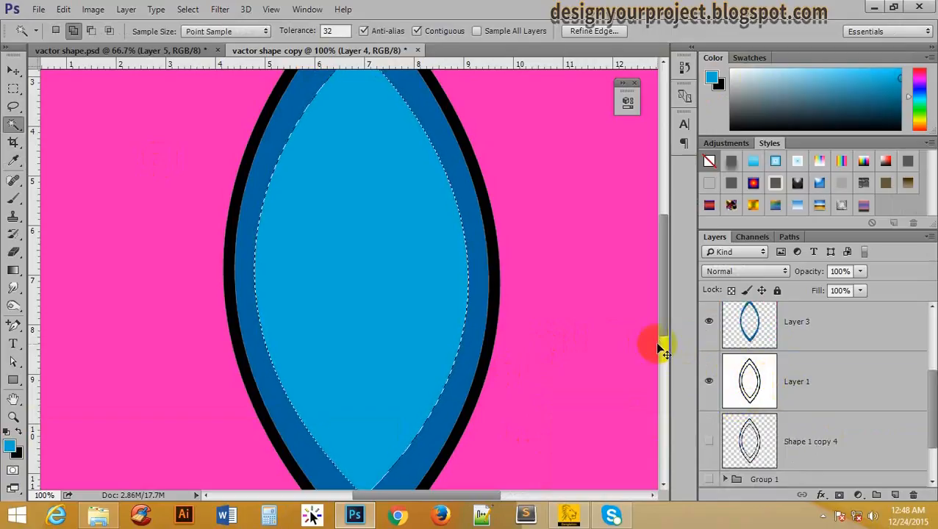
pyautogui.press('Delete')
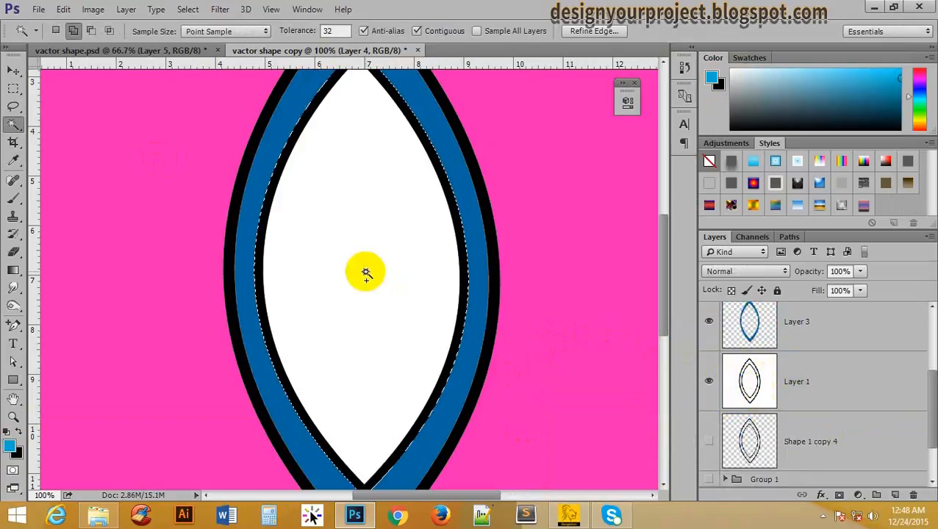
pyautogui.scroll(1, 345, 258)
pyautogui.click(335, 247)
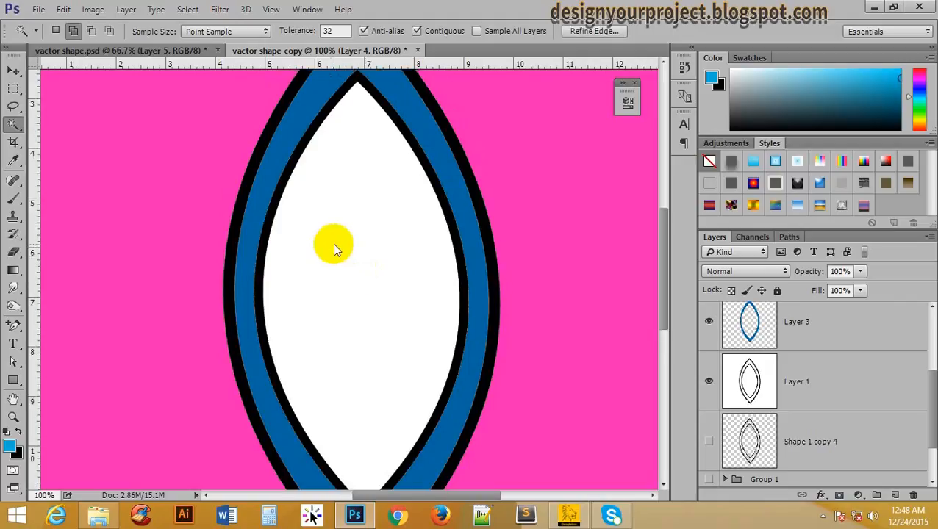
# - Select the white centre inside the inner black outline on Layer 1 with the Magic Wand
pyautogui.click(797, 380)
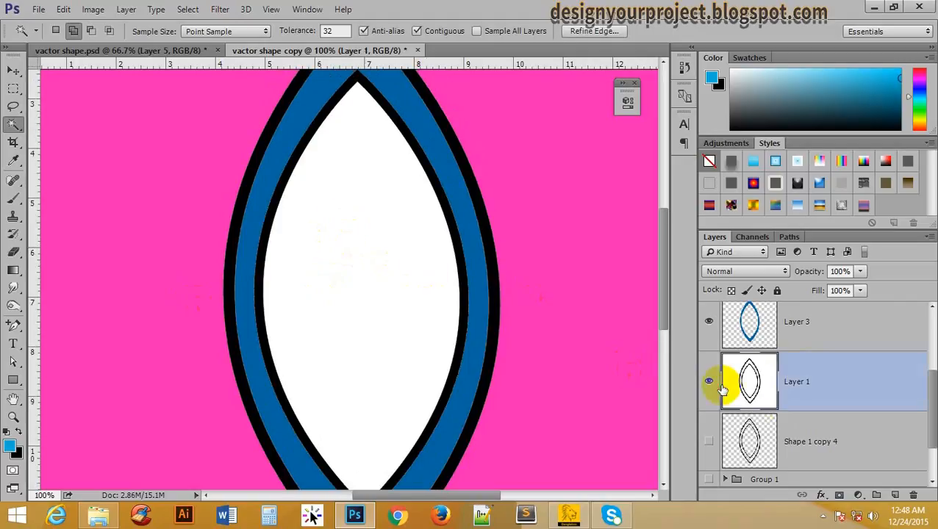
pyautogui.click(555, 278)
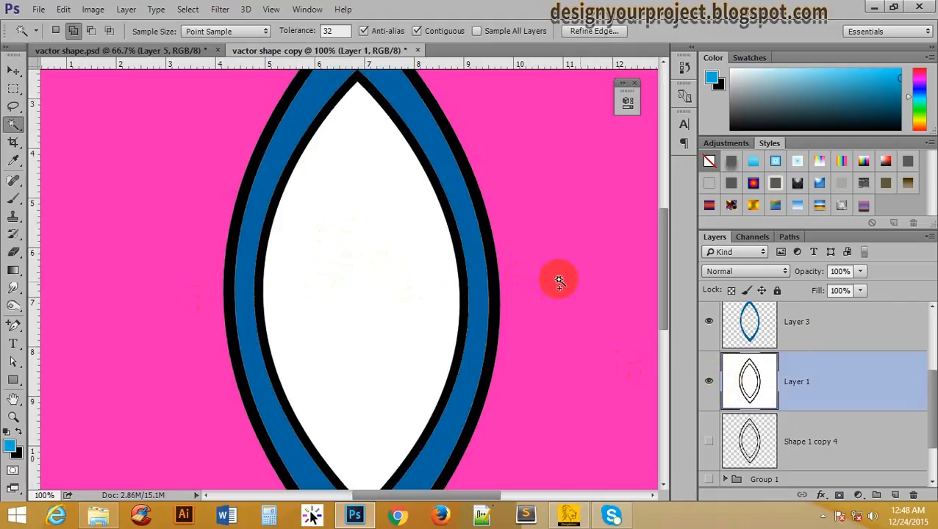
pyautogui.scroll(2, 815, 365)
pyautogui.scroll(-2, 816, 365)
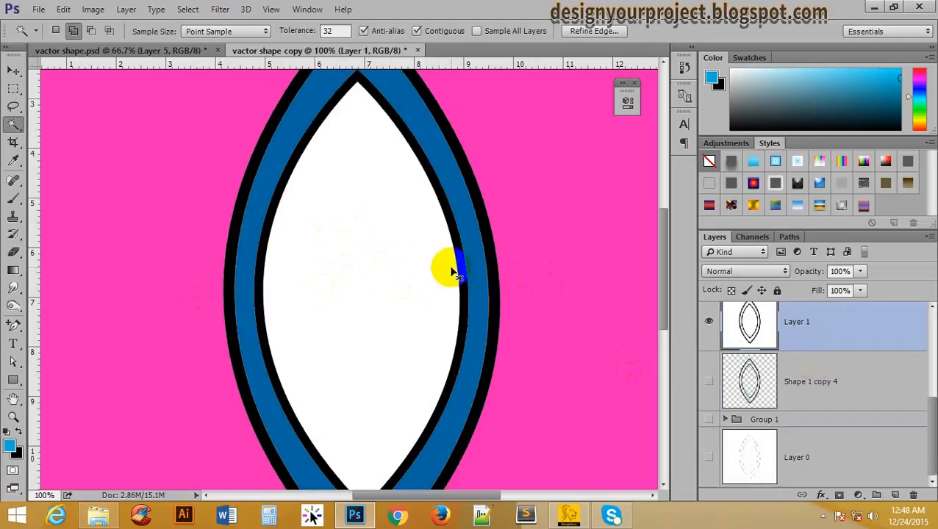
pyautogui.scroll(1, 388, 254)
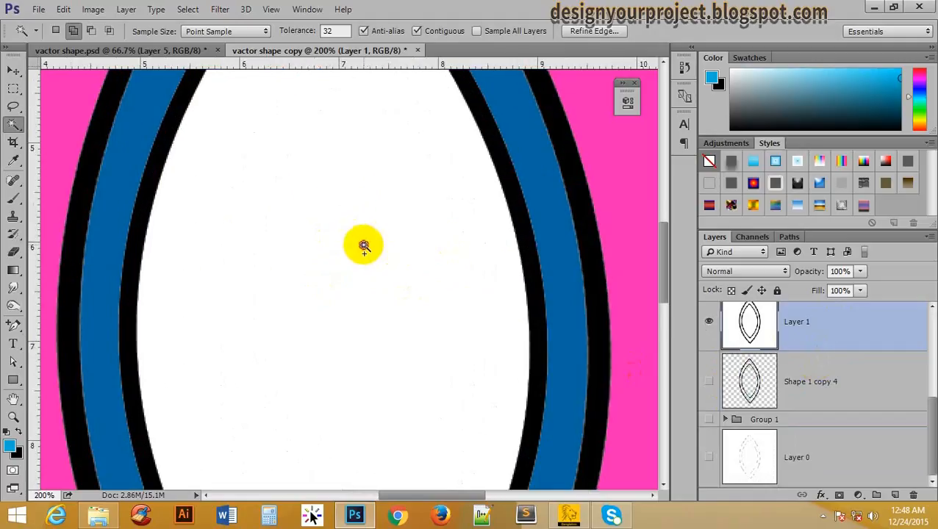
pyautogui.scroll(-3, 371, 251)
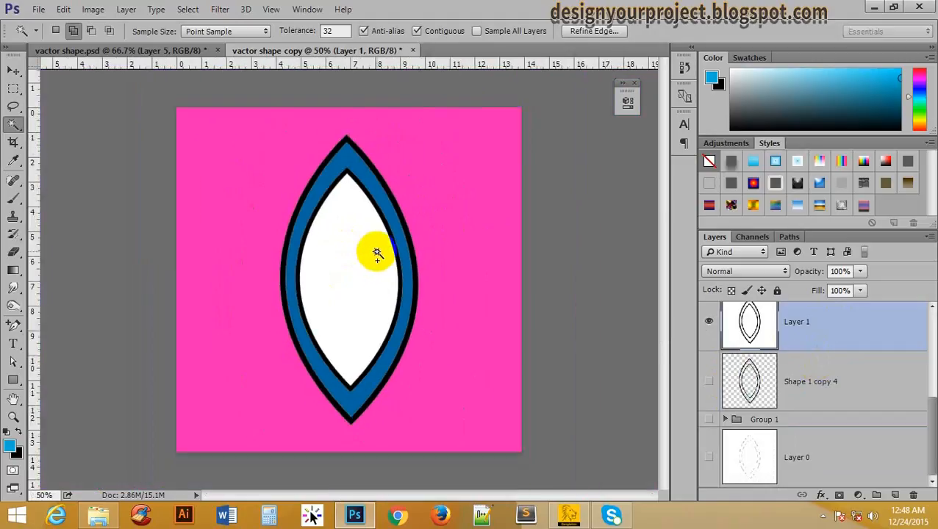
pyautogui.hotkey('ctrl', 'a')
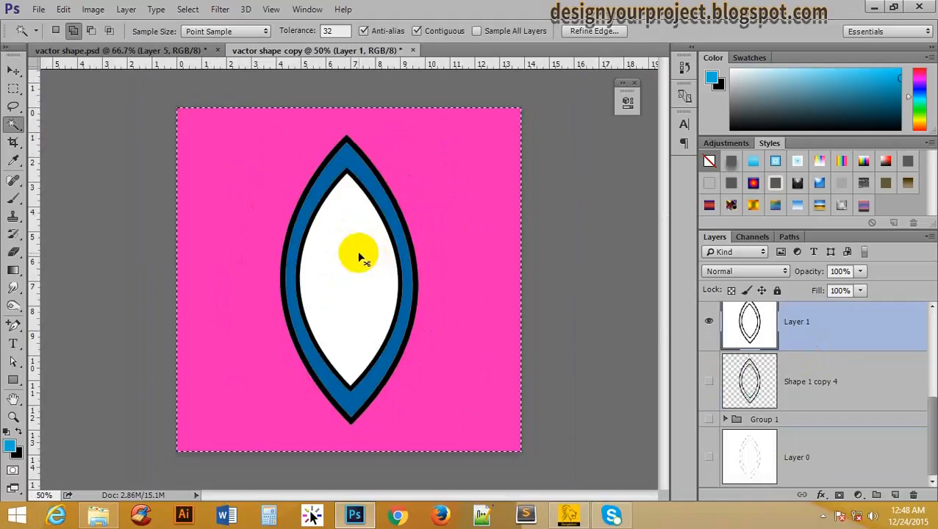
pyautogui.hotkey('ctrl', 'd')
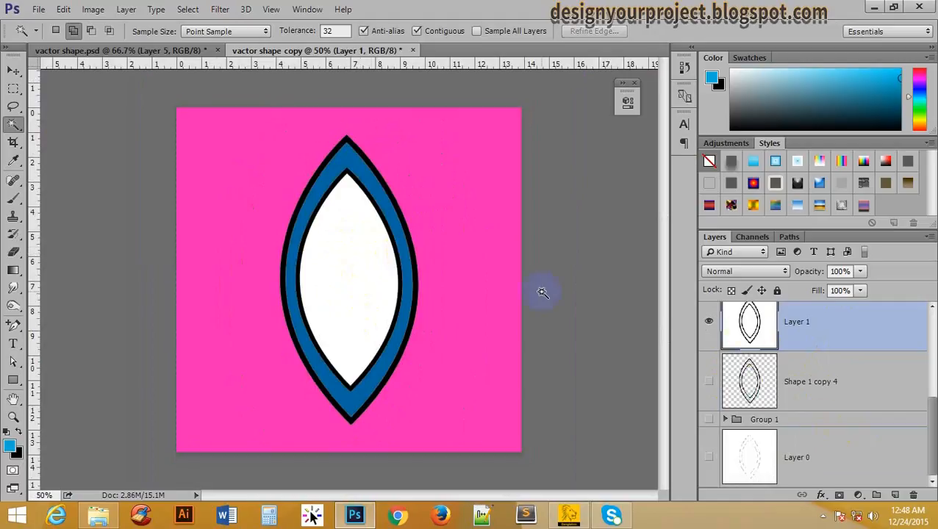
pyautogui.click(366, 249)
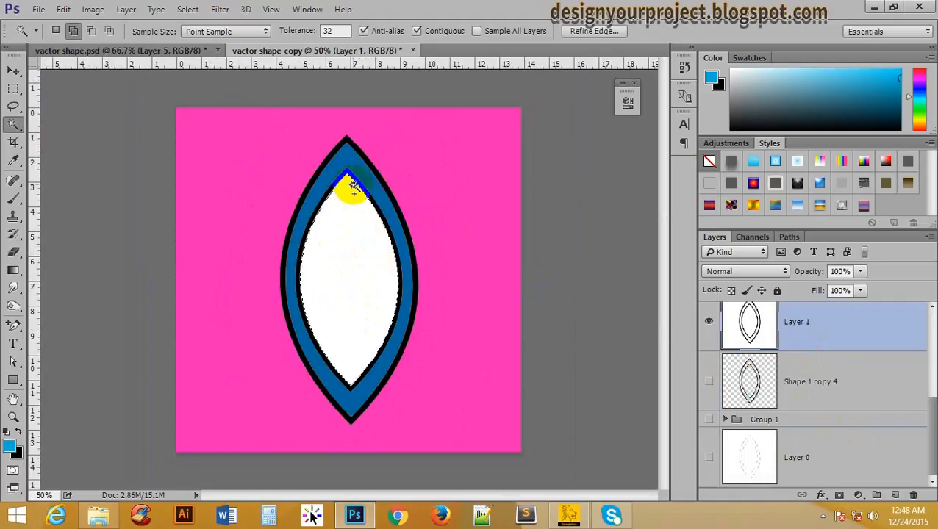
# - Add a new layer directly above Layer 1, fill the selected centre with the light blue foreground colour, and deselect
pyautogui.scroll(1, 360, 211)
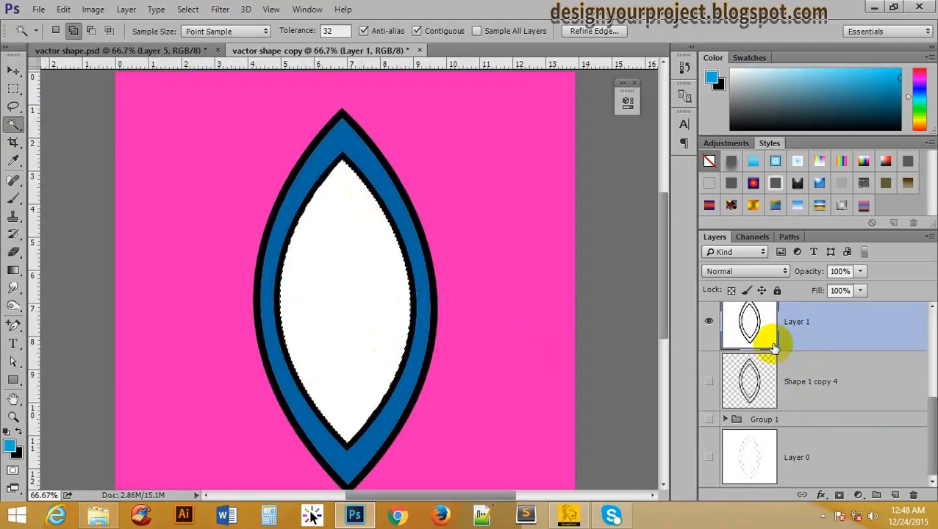
pyautogui.click(895, 495)
pyautogui.hotkey('alt', 'BackSpace')
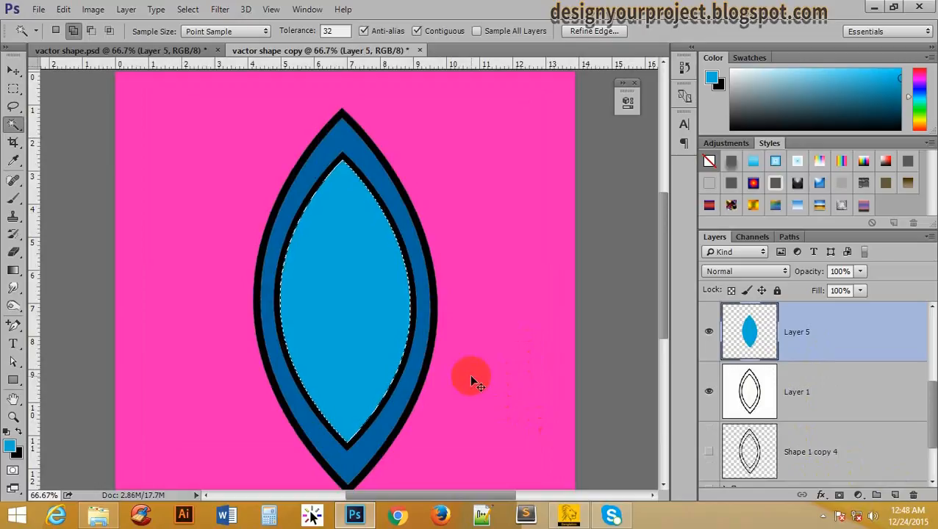
pyautogui.hotkey('ctrl', 'd')
pyautogui.click(337, 125)
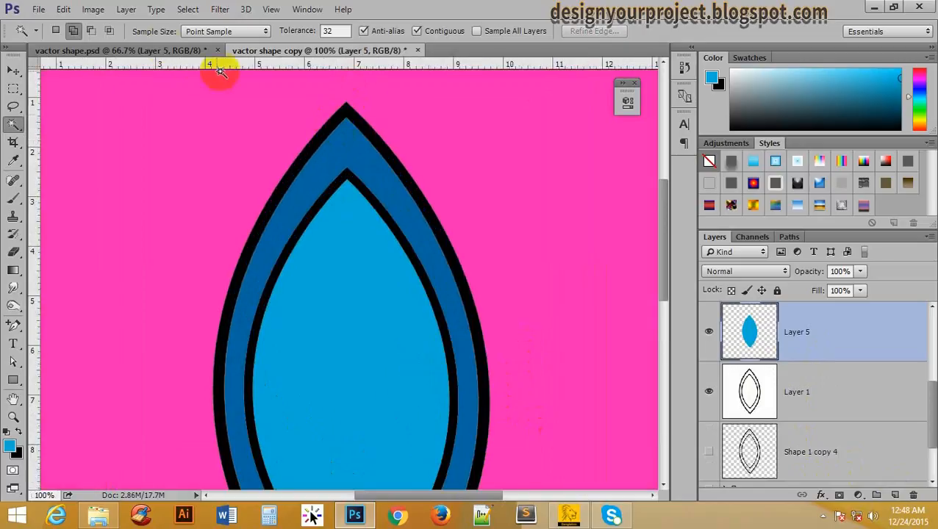
# - Compare the copy's black outlines with the patterned outlines in vactor shape.psd
pyautogui.click(154, 51)
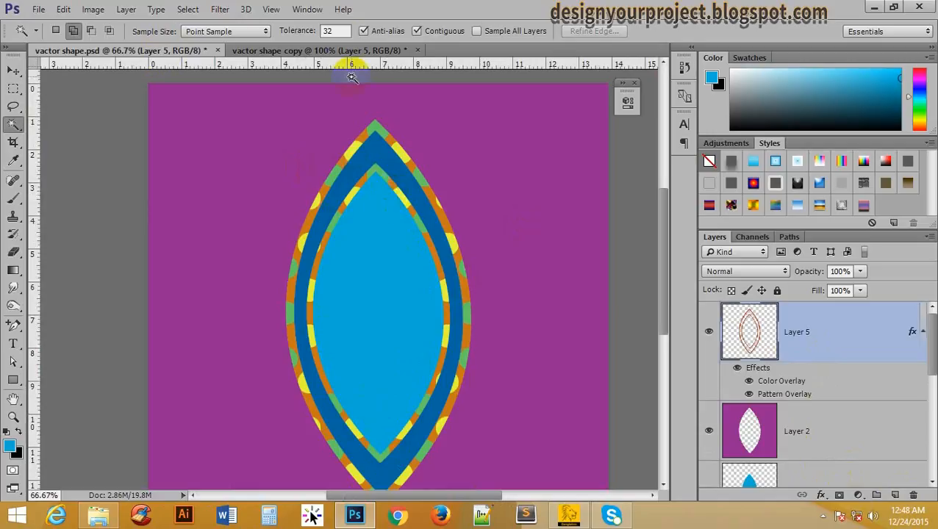
pyautogui.click(335, 50)
pyautogui.click(369, 202)
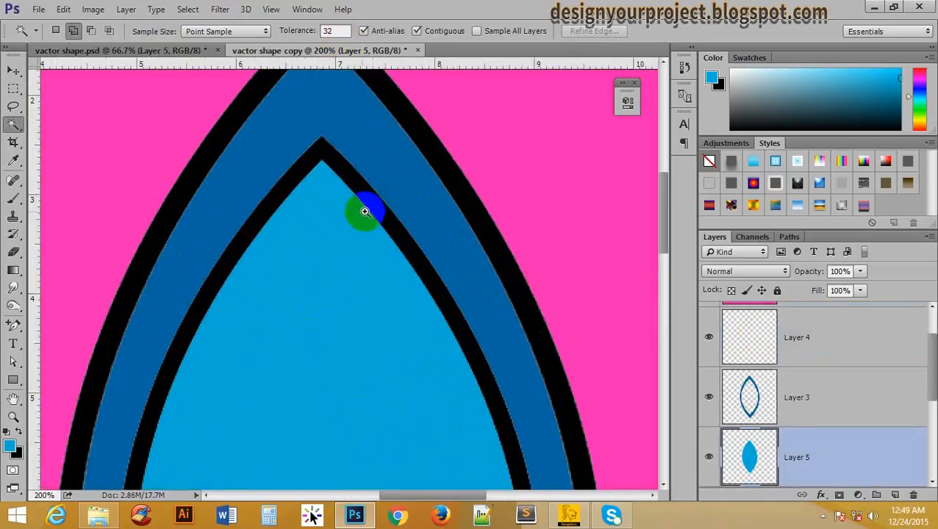
# - Select both the outer and inner black outlines on Layer 1 with the Magic Wand
pyautogui.click(220, 141)
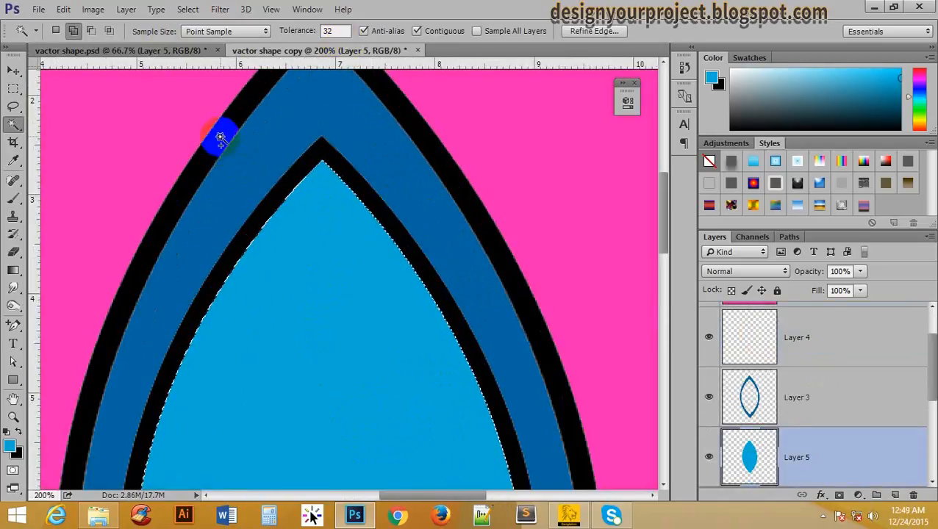
pyautogui.click(215, 150)
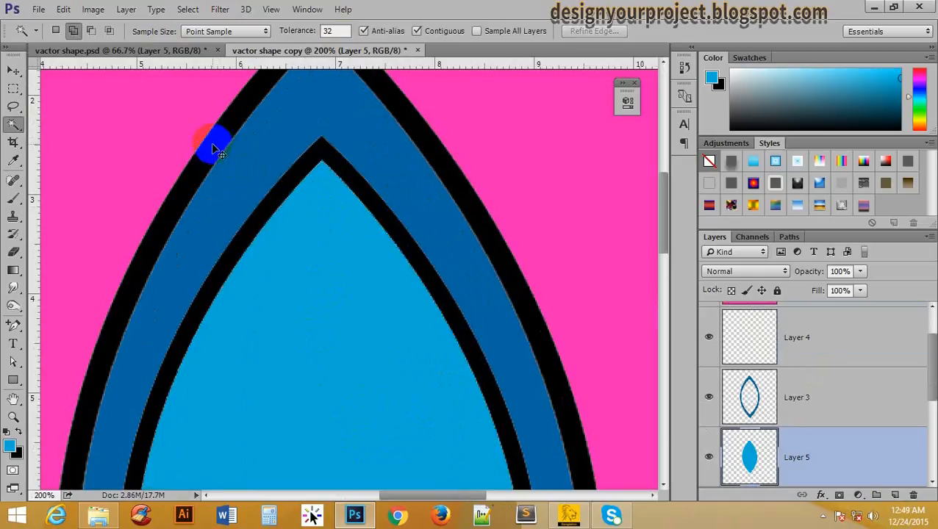
pyautogui.scroll(-4, 748, 441)
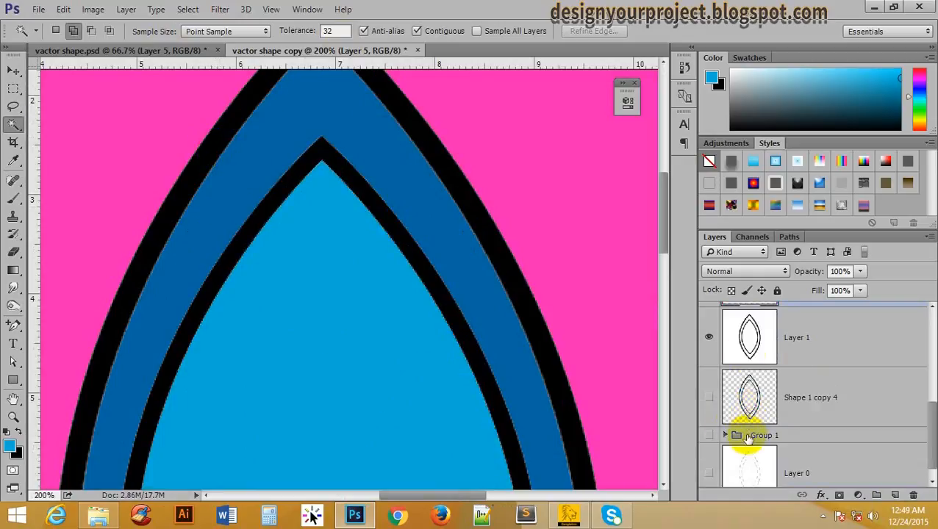
pyautogui.click(749, 337)
pyautogui.click(210, 154)
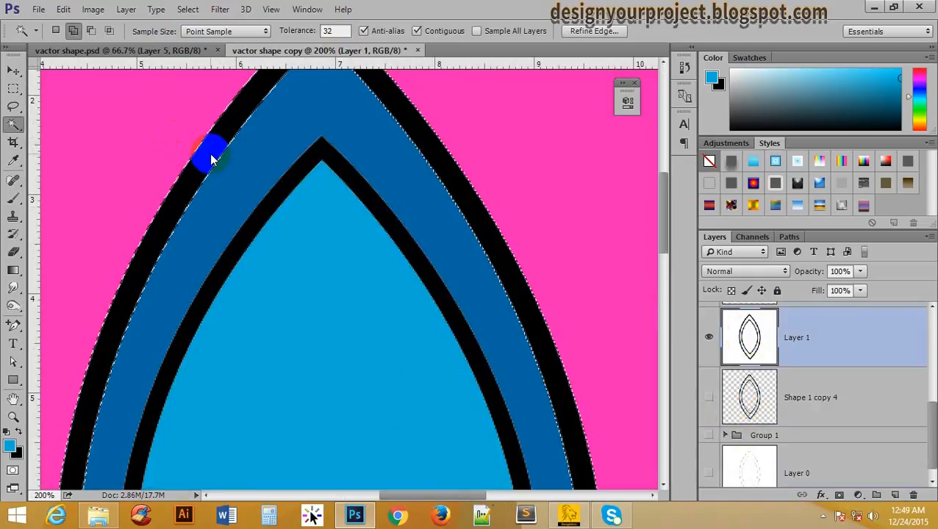
pyautogui.keyDown('alt'); pyautogui.click(377, 200); pyautogui.keyUp('alt')
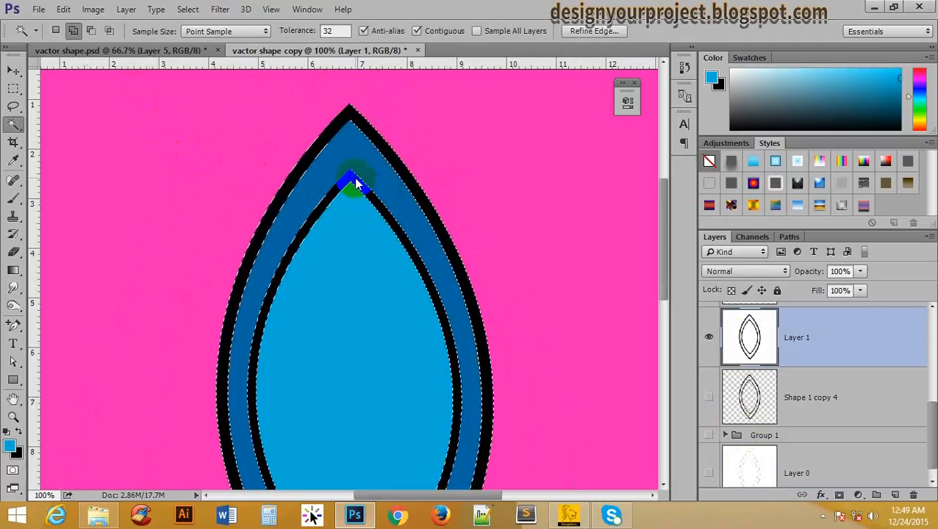
pyautogui.scroll(-8, 412, 279)
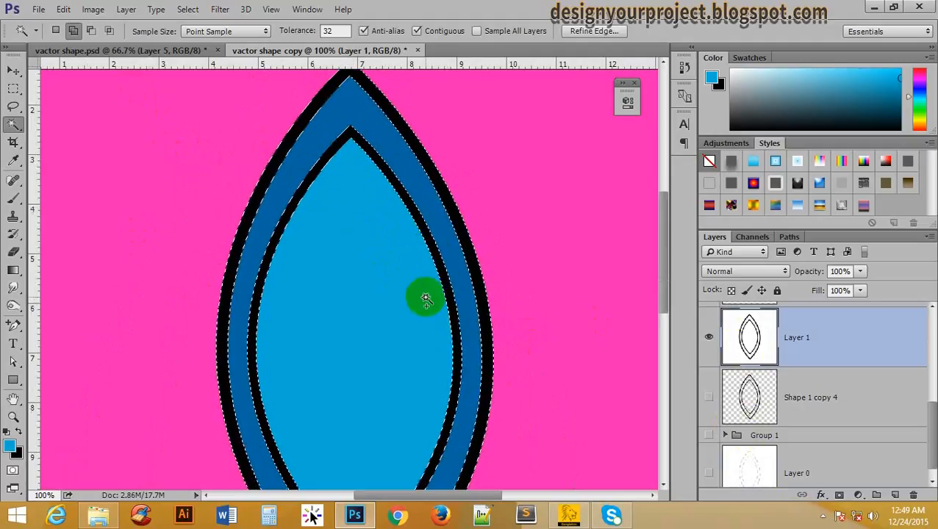
pyautogui.scroll(8, 427, 297)
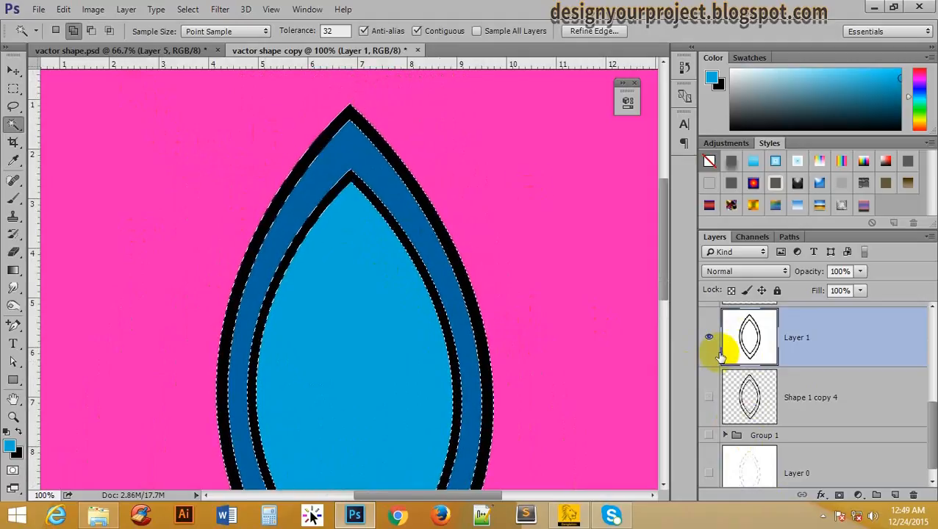
pyautogui.scroll(3, 860, 408)
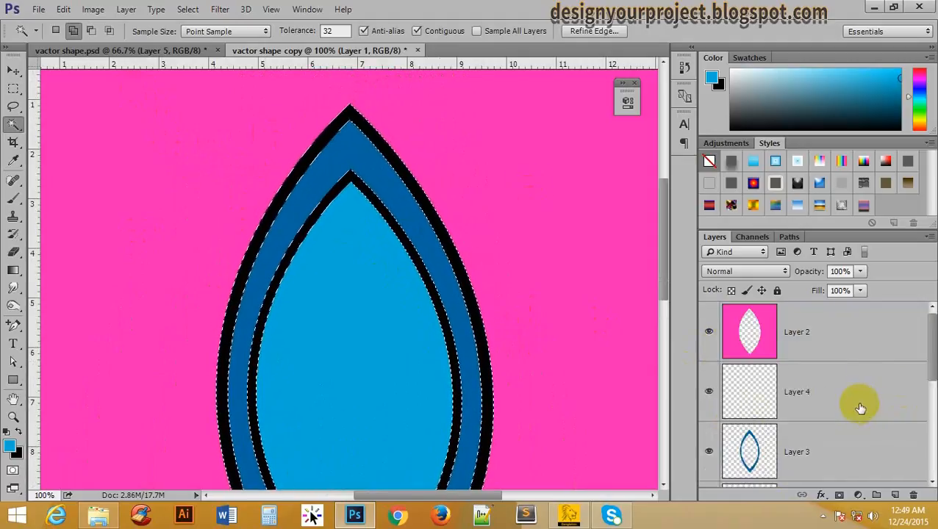
pyautogui.click(857, 332)
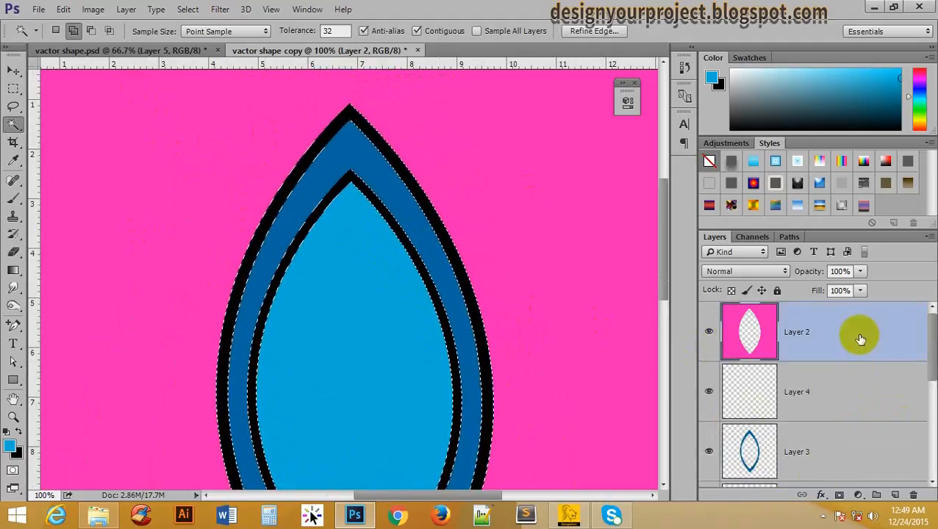
pyautogui.click(895, 496)
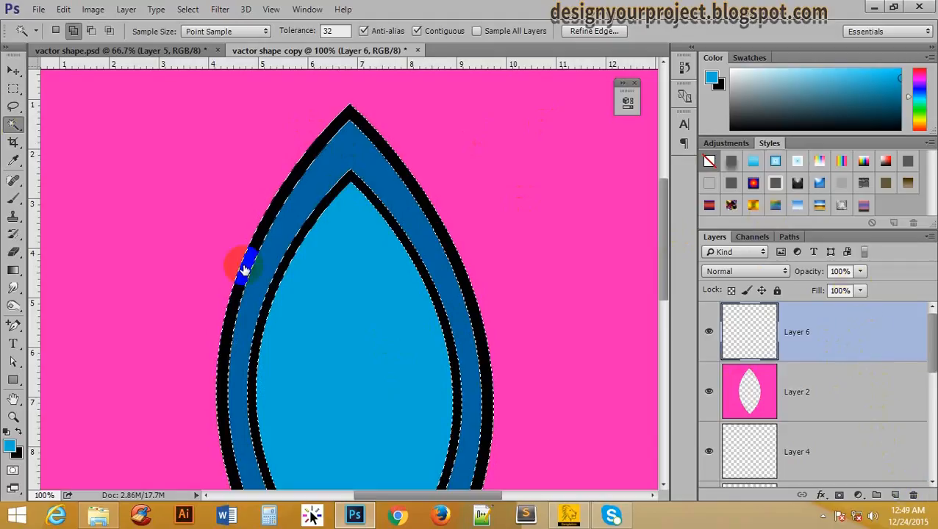
pyautogui.click(13, 71)
pyautogui.moveTo(882, 334); pyautogui.dragTo(914, 495)
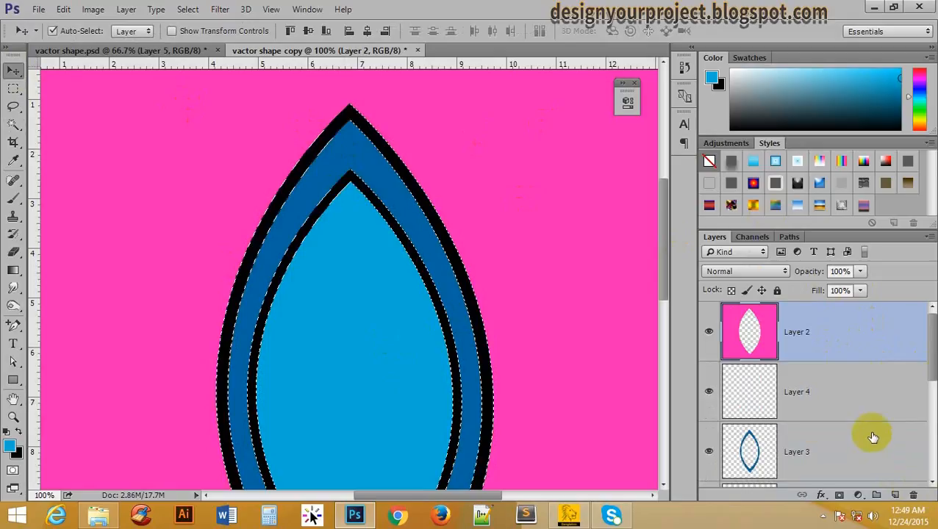
# - Make Layer 1 active and shift its selected black outlines slightly with the Move tool
pyautogui.scroll(-5, 865, 433)
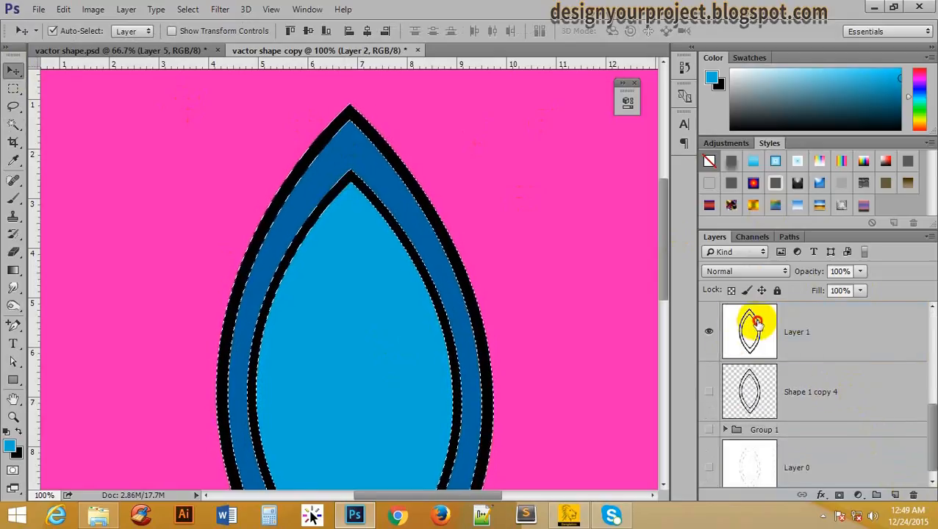
pyautogui.click(757, 323)
pyautogui.click(334, 127)
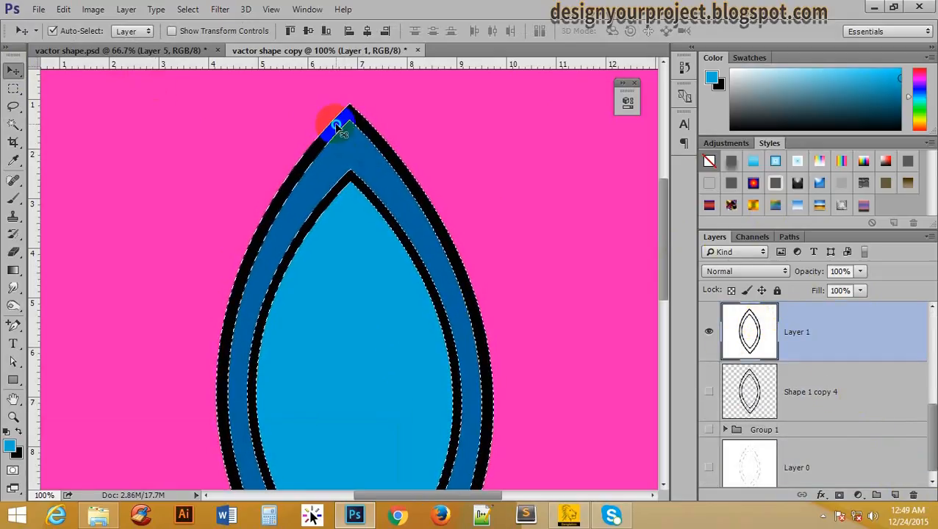
pyautogui.rightClick(346, 115)
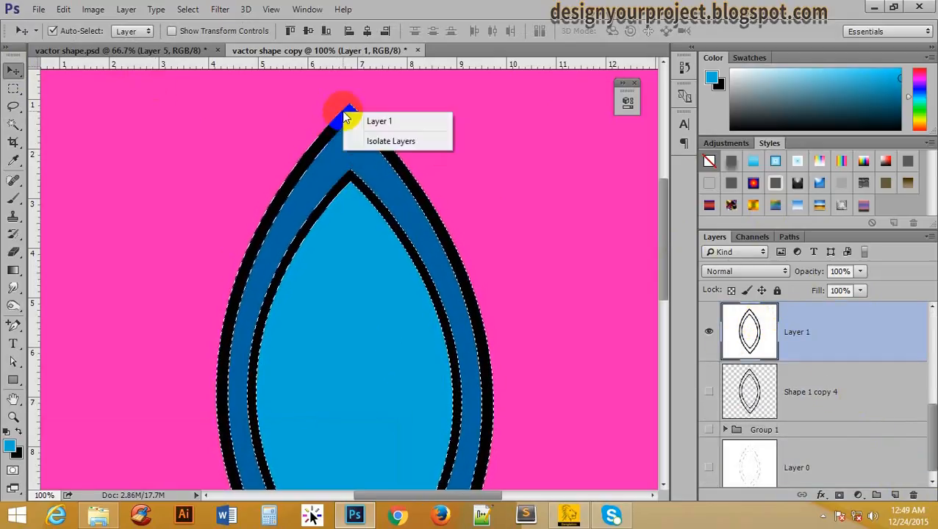
pyautogui.moveTo(314, 142); pyautogui.dragTo(316, 149)
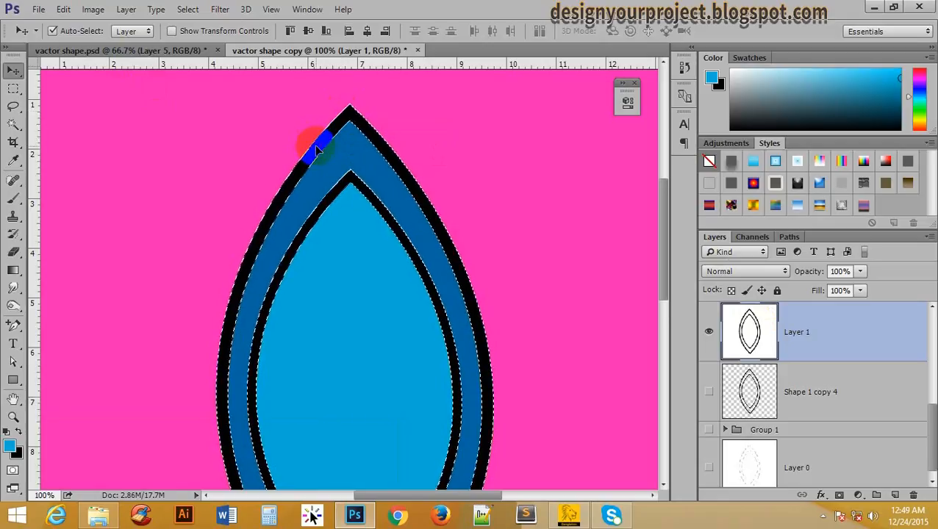
pyautogui.click(121, 11)
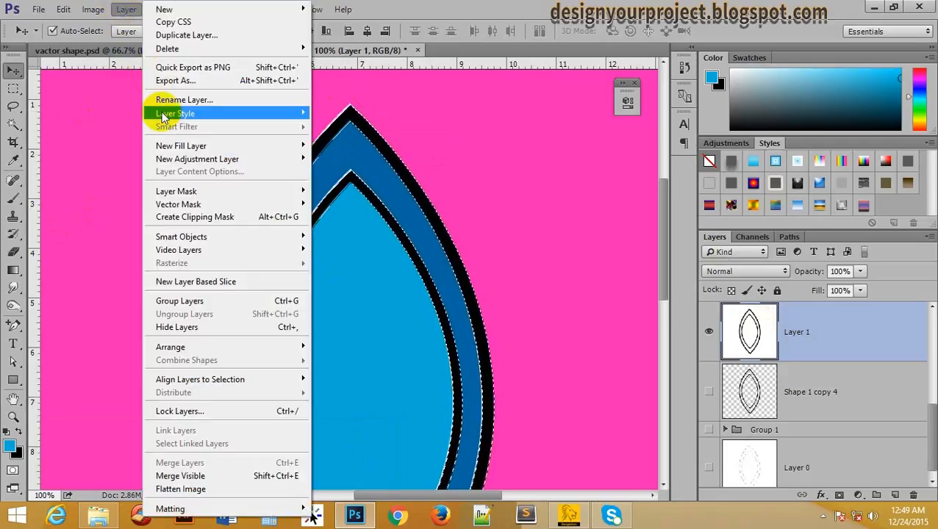
pyautogui.moveTo(67, 11)
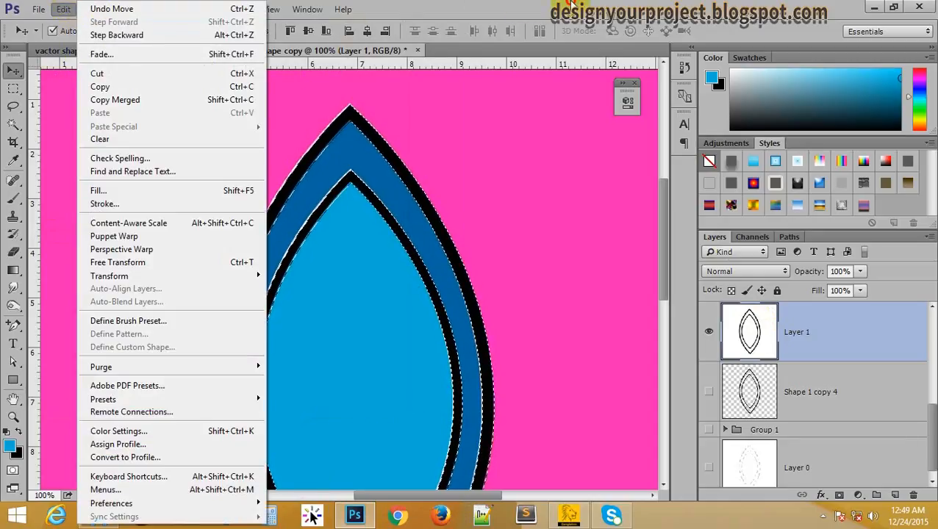
pyautogui.click(571, 4)
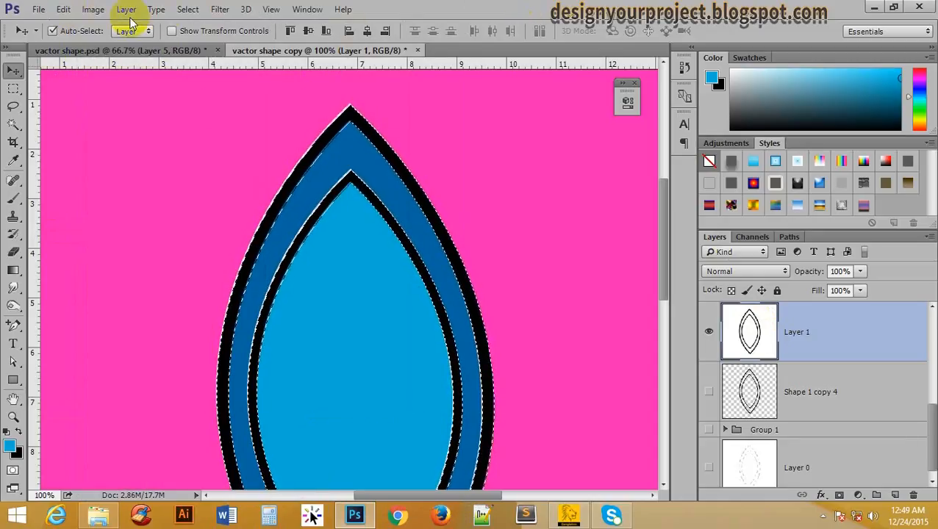
# - Copy the selected black outlines from Layer 1 and paste them in place as a new layer
pyautogui.click(69, 8)
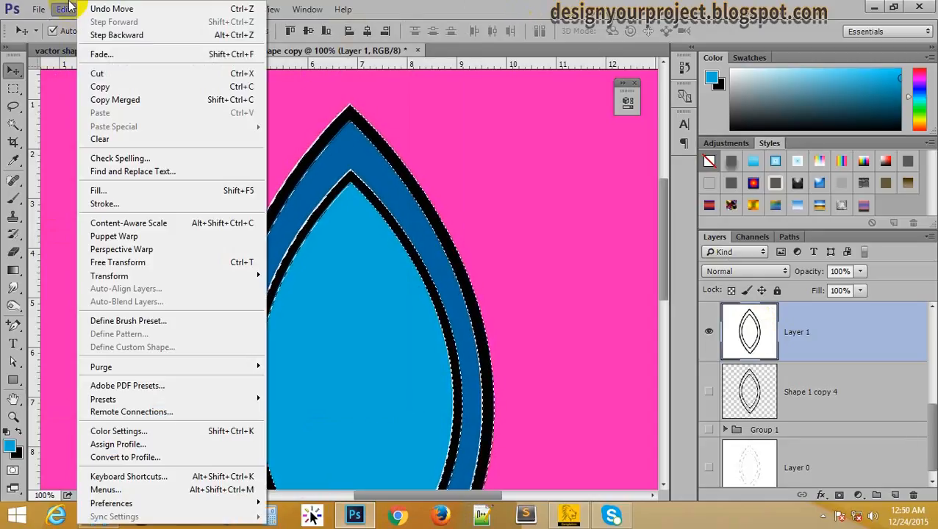
pyautogui.click(141, 90)
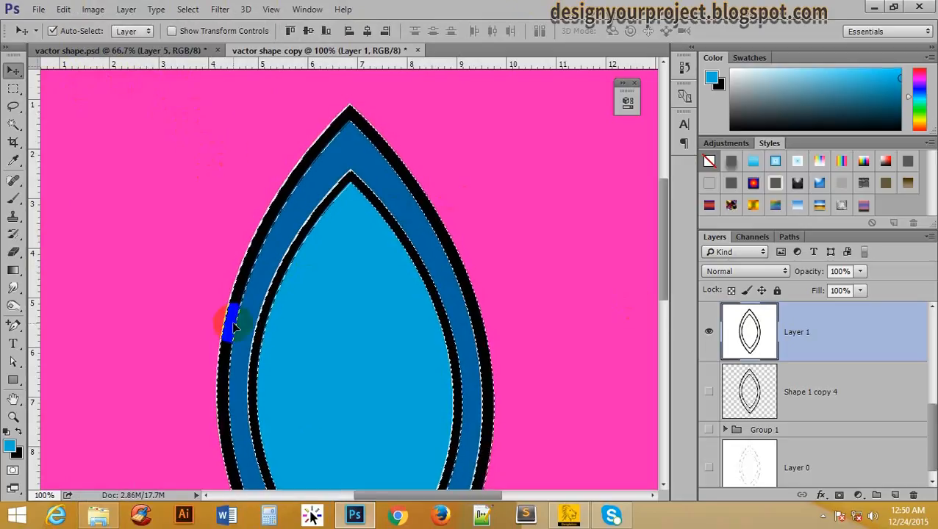
pyautogui.press('ctrl')
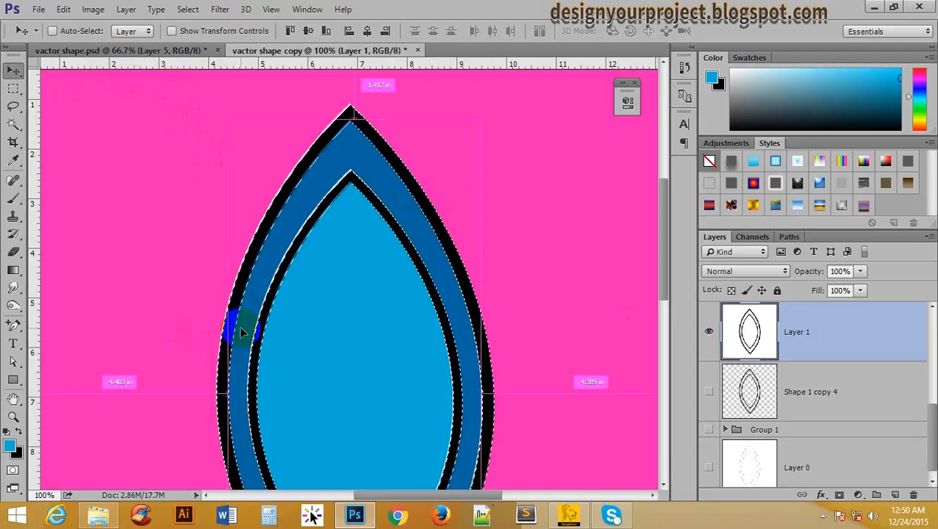
pyautogui.click(65, 9)
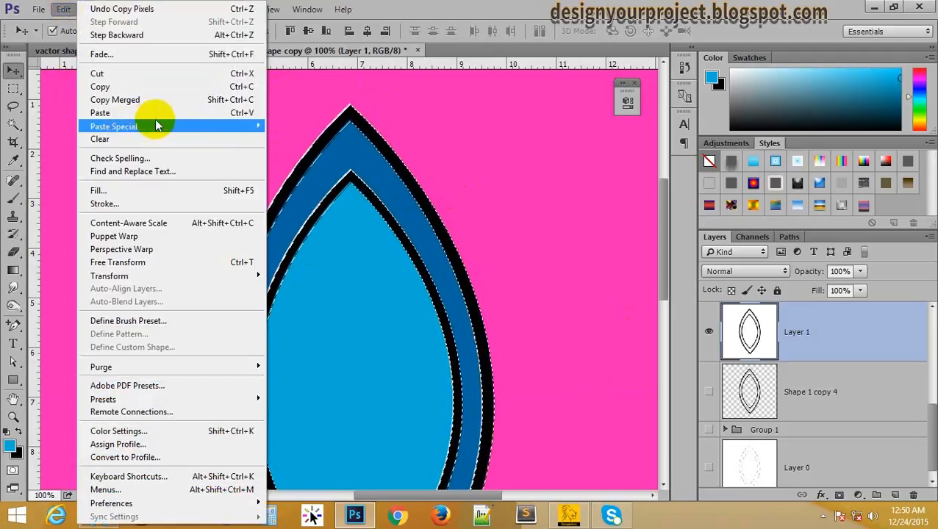
pyautogui.moveTo(165, 123)
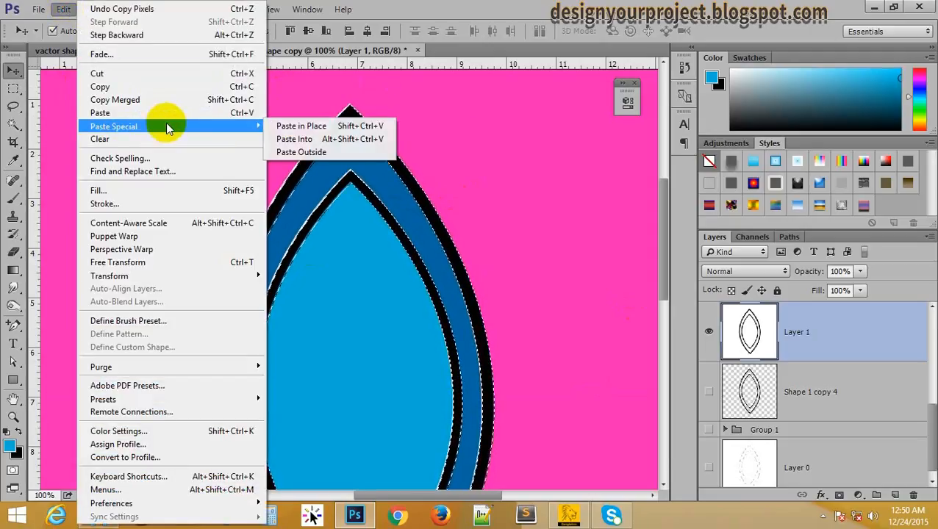
pyautogui.click(287, 126)
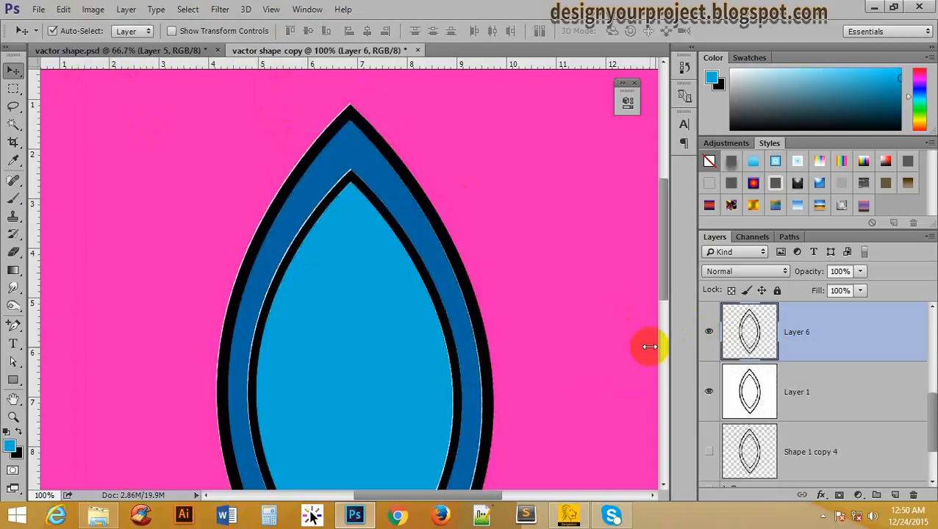
# - Load the pasted outlines on Layer 6 as a selection and delete that area from Layer 1
pyautogui.scroll(2, 758, 338)
pyautogui.scroll(-1, 760, 335)
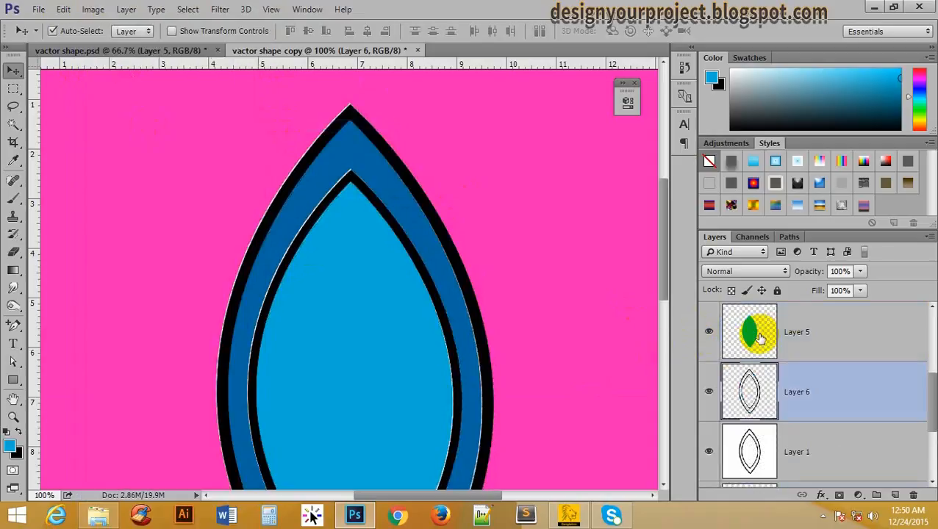
pyautogui.keyDown('ctrl'); pyautogui.click(749, 390); pyautogui.keyUp('ctrl')
pyautogui.scroll(-2, 749, 382)
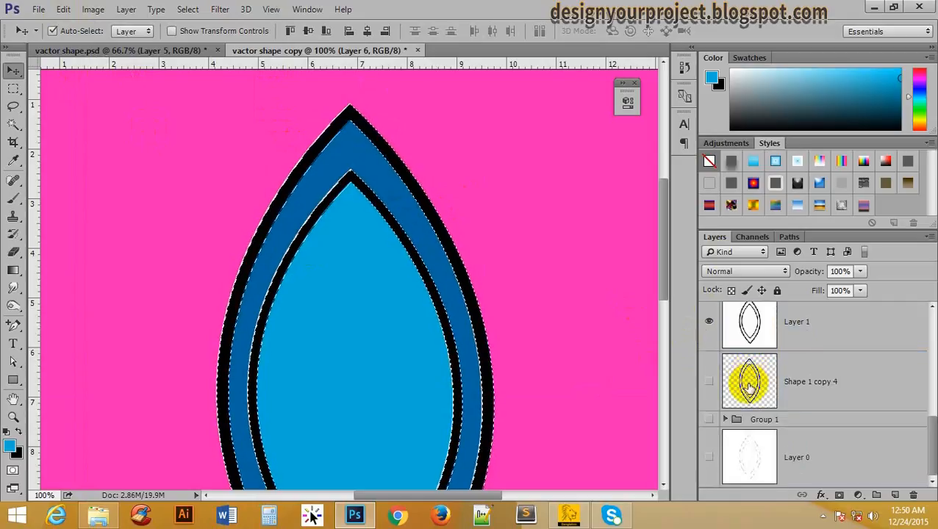
pyautogui.click(752, 335)
pyautogui.press('Delete')
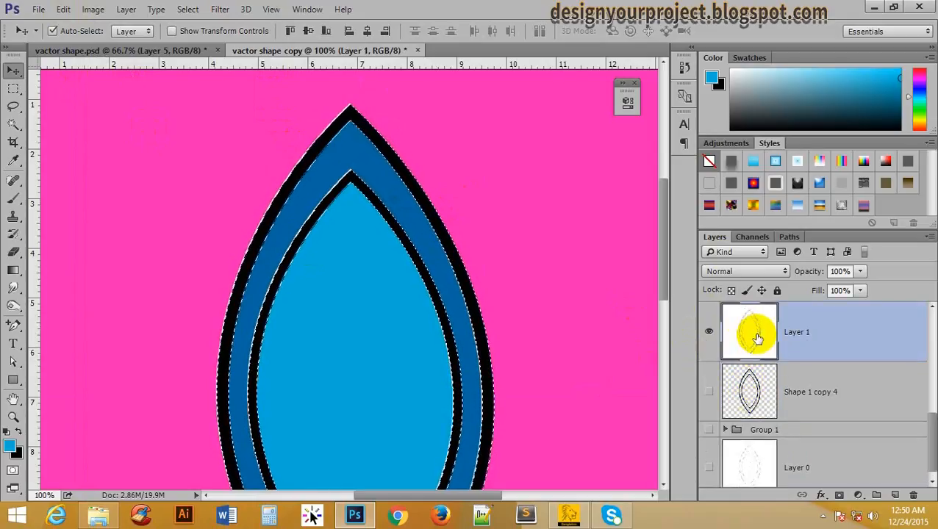
# - Hide Layer 6 to inspect the cut-out outline areas with the selection cleared, and show the layer again
pyautogui.scroll(3, 741, 337)
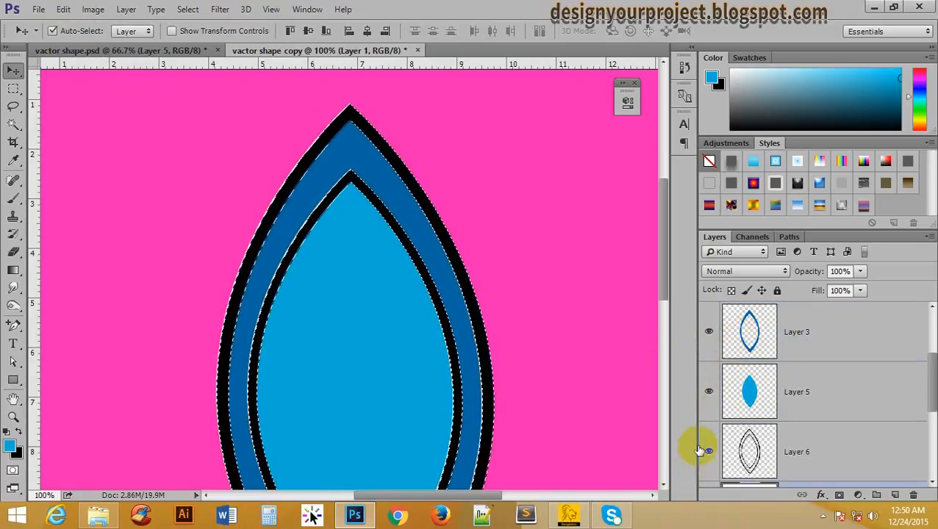
pyautogui.click(709, 451)
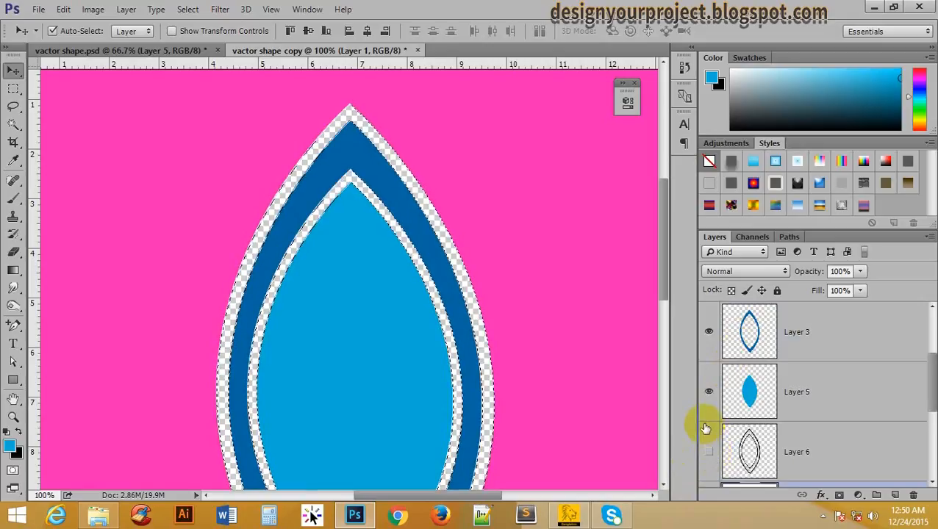
pyautogui.hotkey('ctrl', '-')
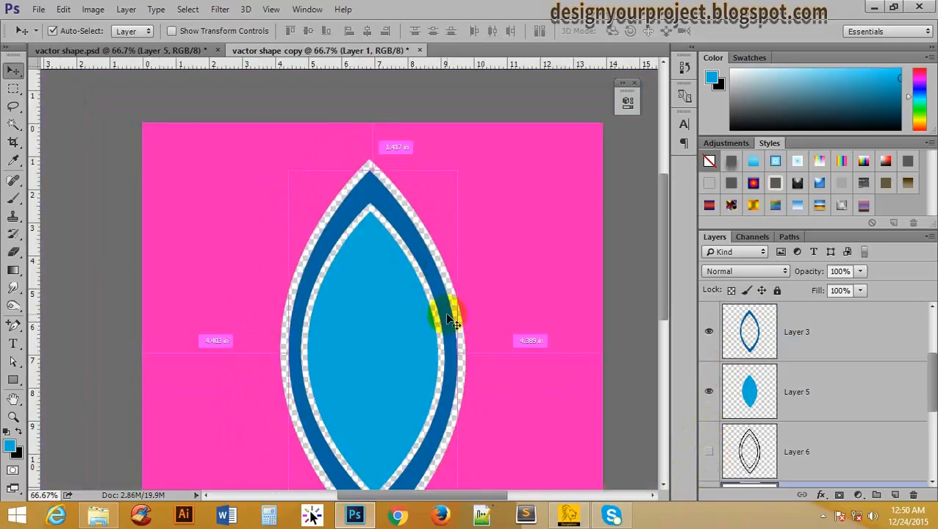
pyautogui.scroll(-1, 455, 320)
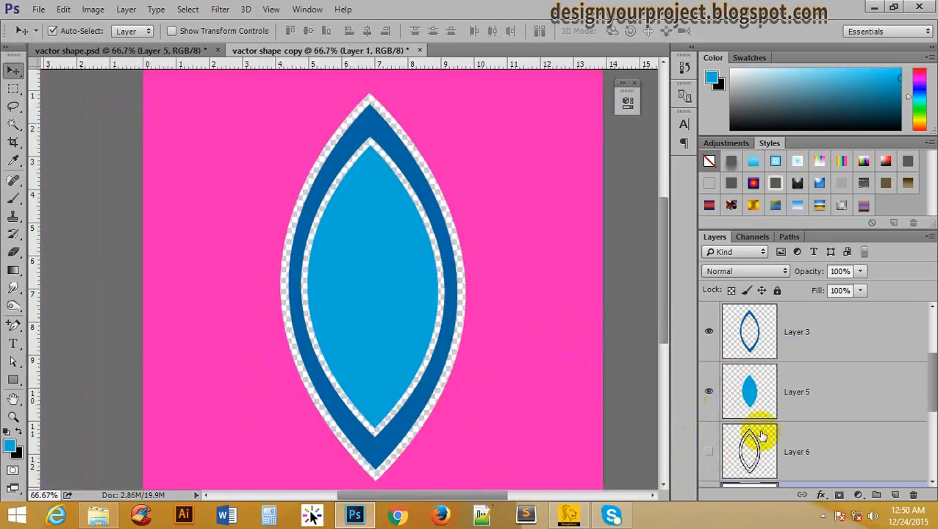
pyautogui.click(710, 451)
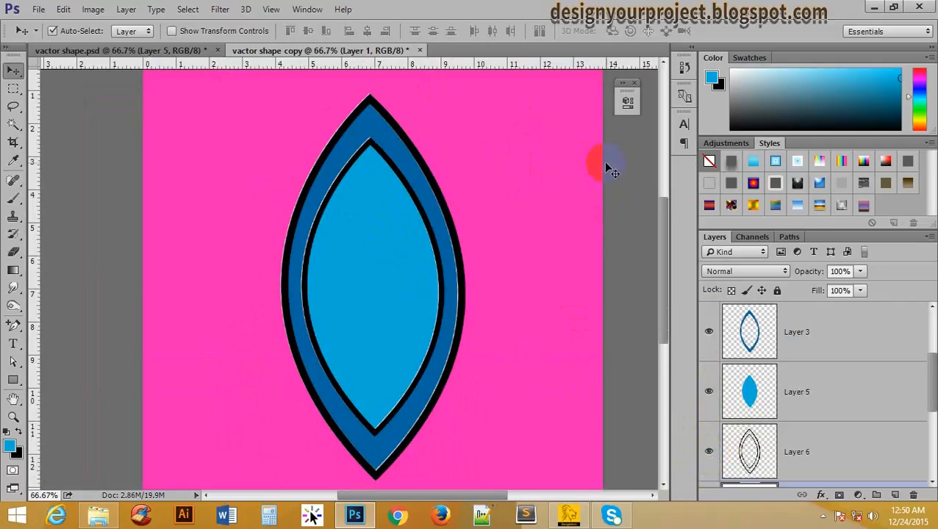
# - Add a Pattern Overlay with the teal and yellow-green circle pattern to Layer 6 at 100% scale
pyautogui.scroll(-2, 816, 377)
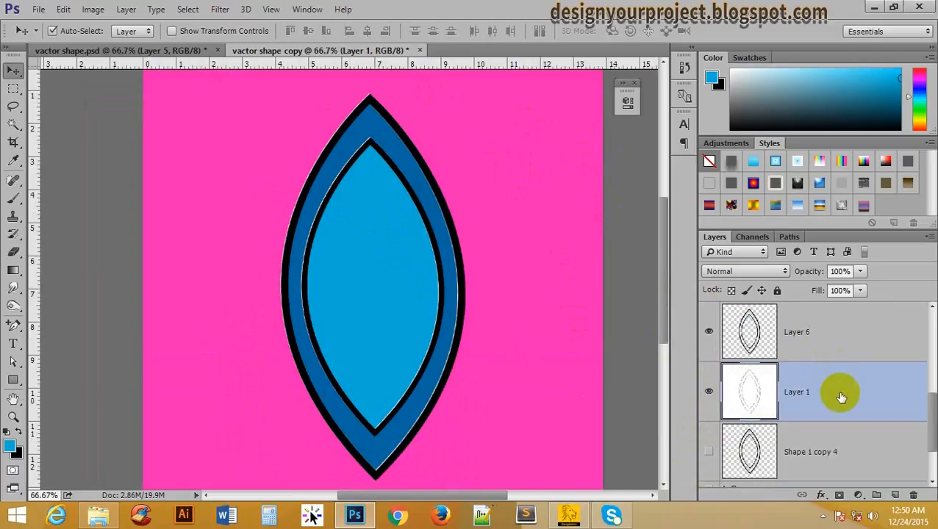
pyautogui.click(835, 336)
pyautogui.doubleClick(835, 336)
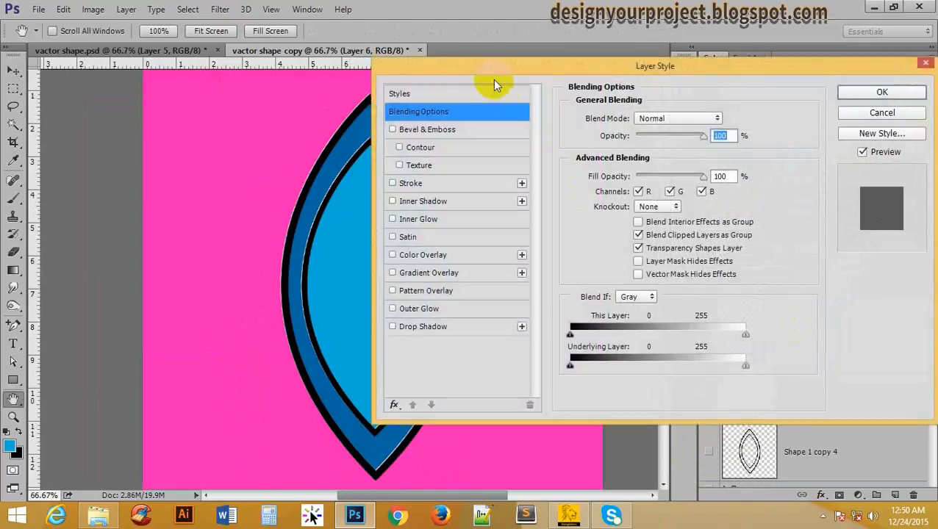
pyautogui.moveTo(492, 80); pyautogui.dragTo(582, 75)
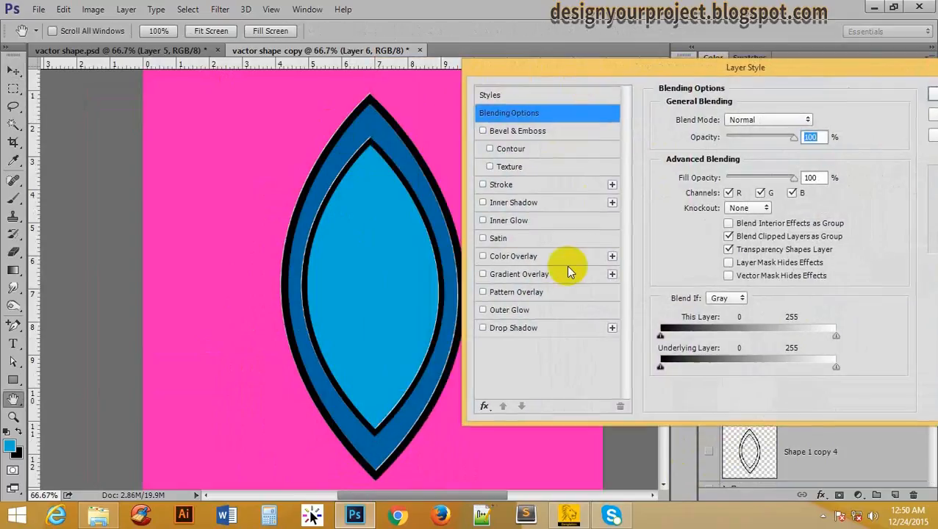
pyautogui.click(525, 291)
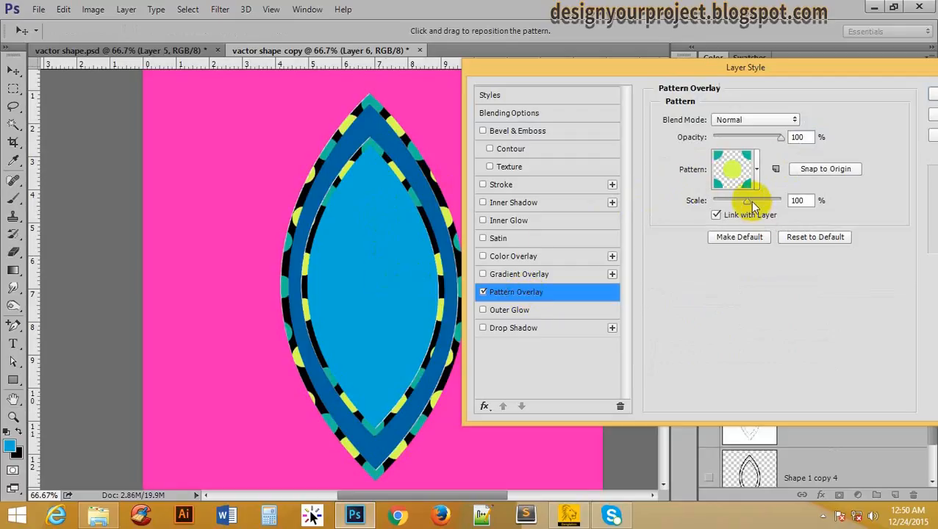
pyautogui.moveTo(744, 200)
pyautogui.mouseDown()
pyautogui.moveTo(758, 207)
pyautogui.moveTo(749, 205)
pyautogui.mouseUp()
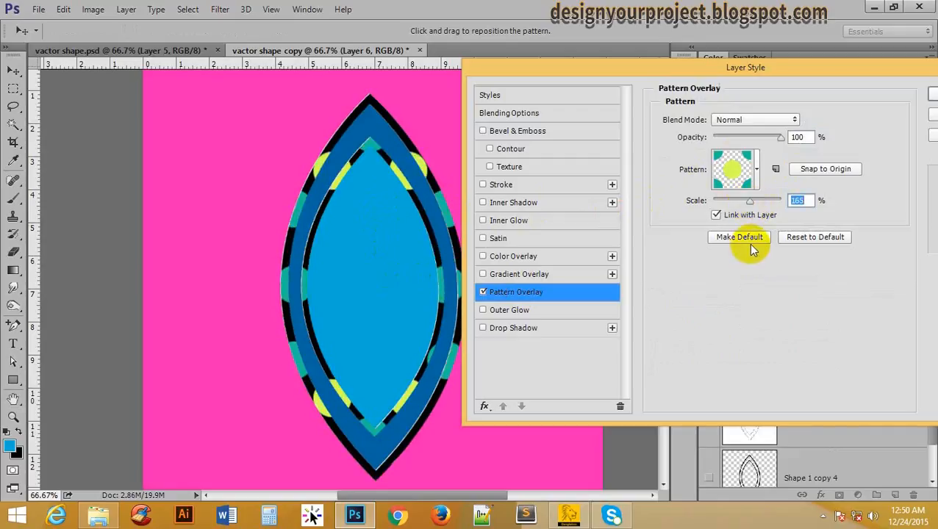
pyautogui.write('100')
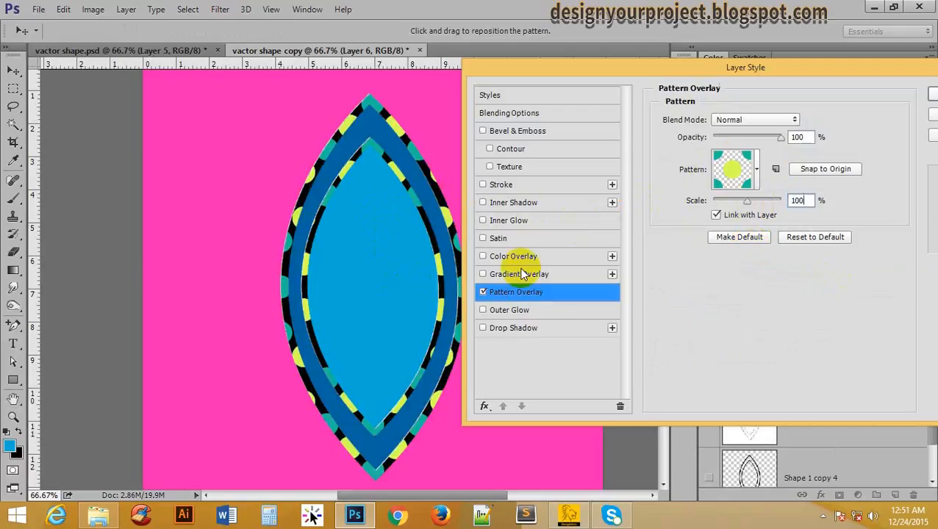
# - Add a Gradient Overlay to Layer 6 with the Overlay blend mode and the Violet, Orange preset
pyautogui.click(508, 274)
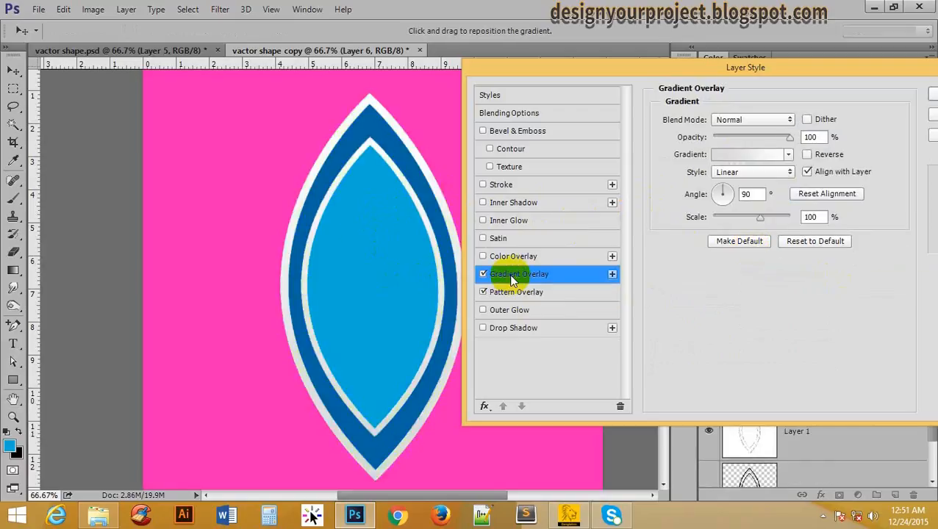
pyautogui.click(783, 120)
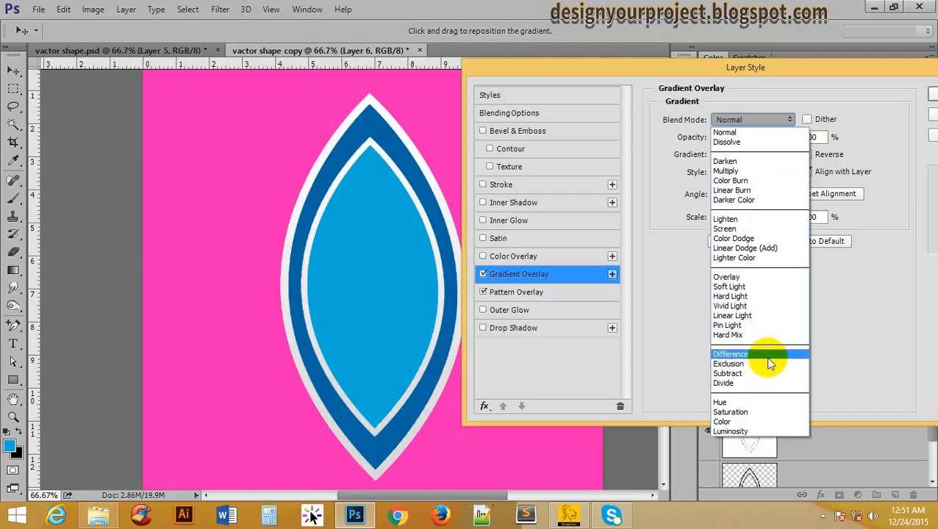
pyautogui.click(758, 278)
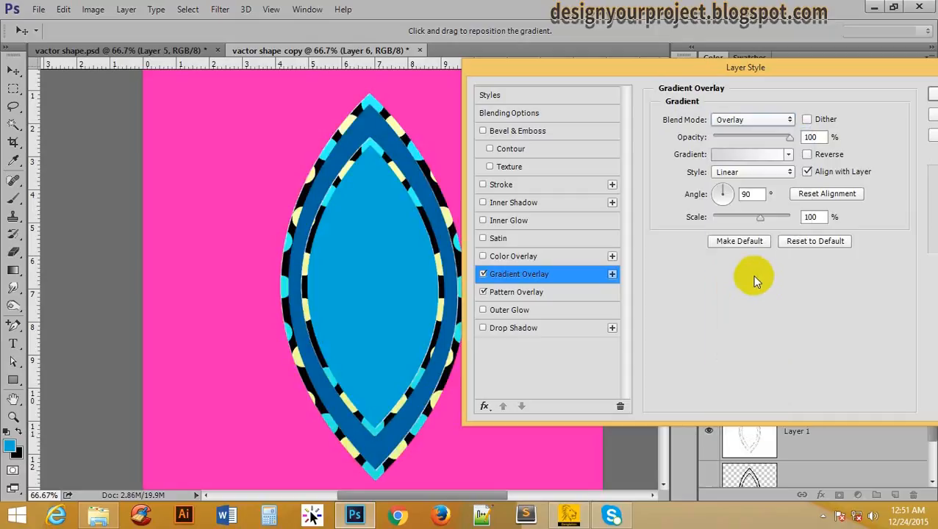
pyautogui.click(733, 153)
pyautogui.click(637, 138)
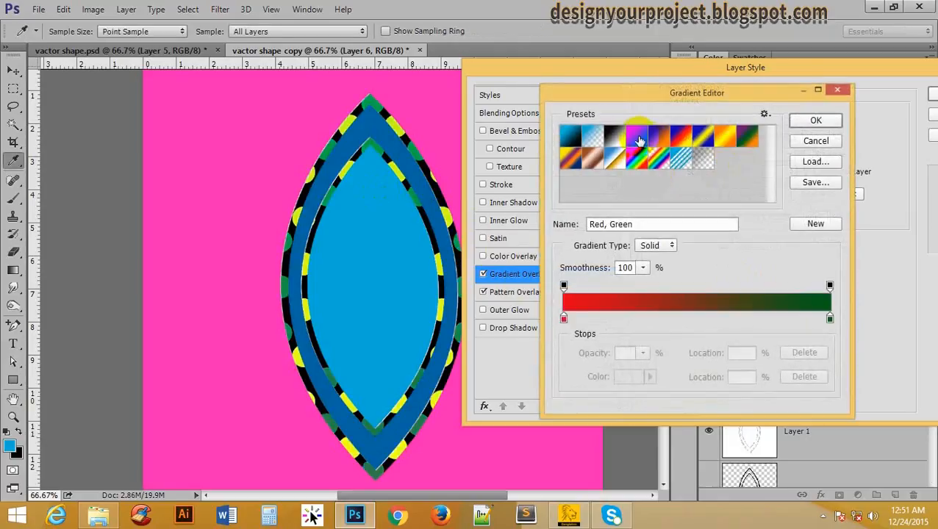
pyautogui.click(659, 136)
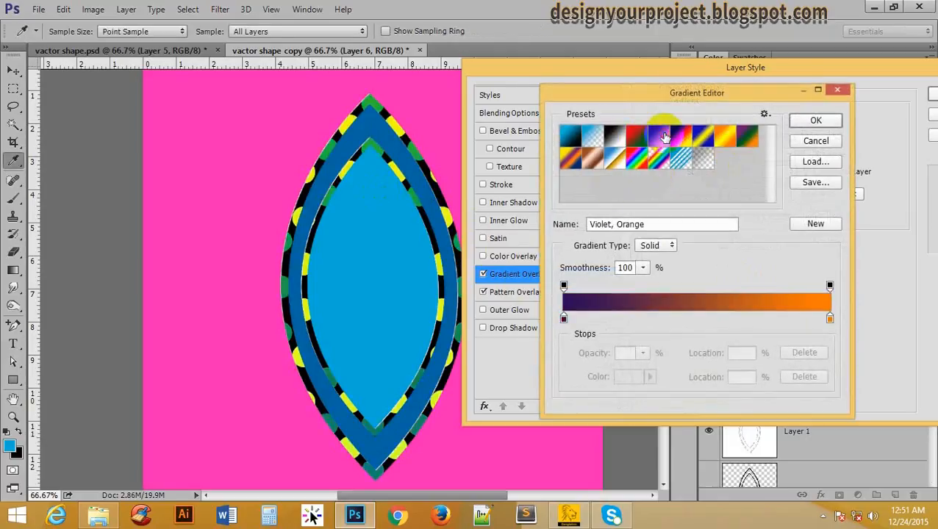
pyautogui.click(816, 121)
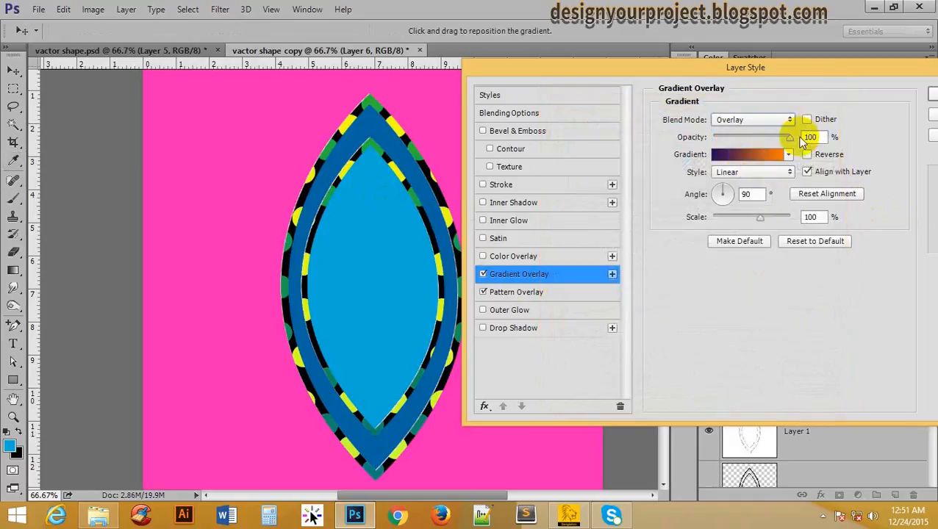
# - Try the gradient overlay's blend modes from Color Burn through Luminosity and set it to Saturation
pyautogui.click(757, 119)
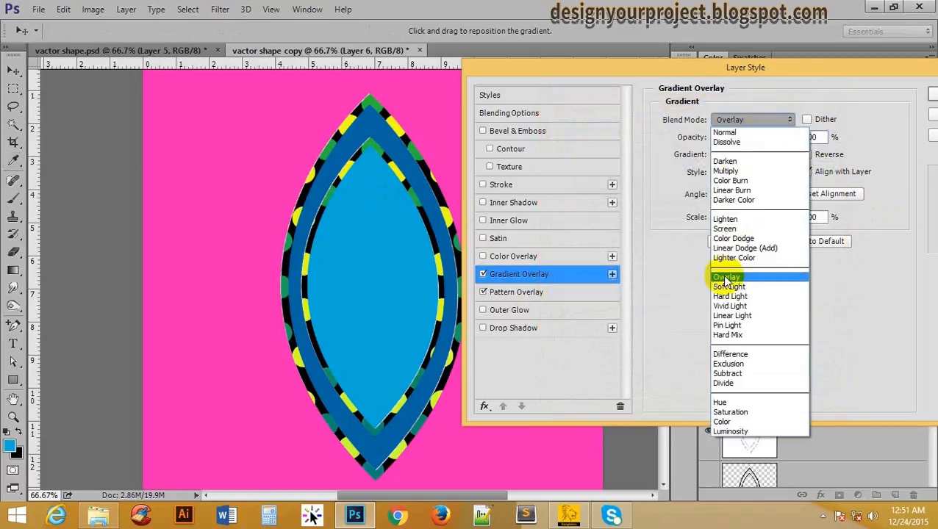
pyautogui.click(758, 183)
pyautogui.press('Down')
pyautogui.press('Down')
pyautogui.press('Down')
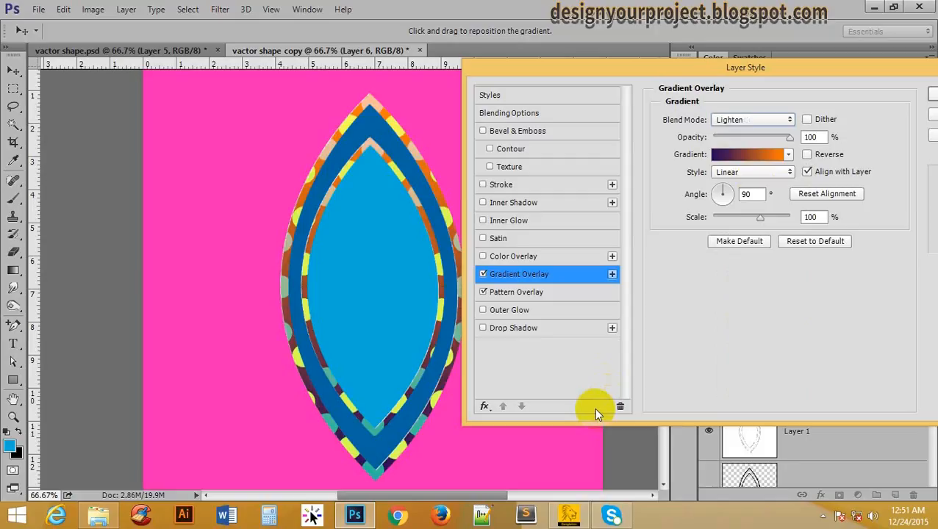
pyautogui.press('Down')
pyautogui.press('Down')
pyautogui.press('Down')
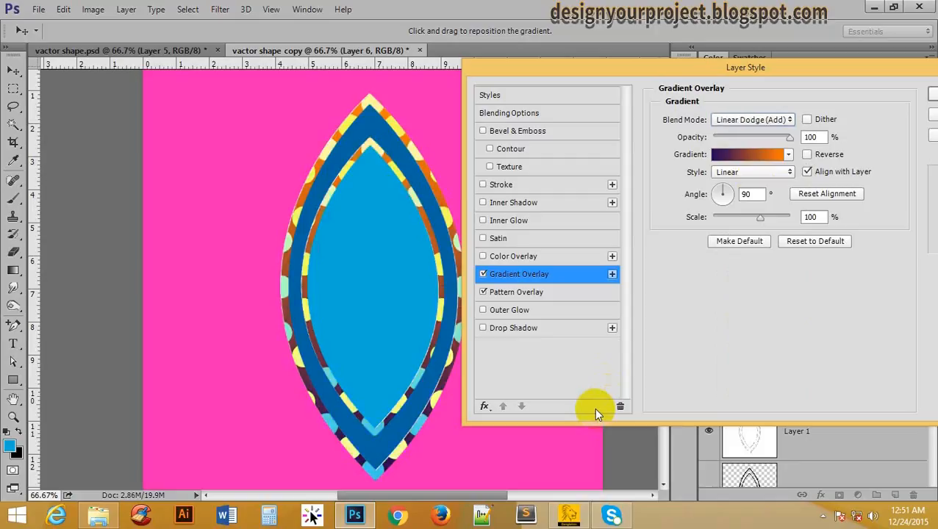
pyautogui.press('Down')
pyautogui.press('Down')
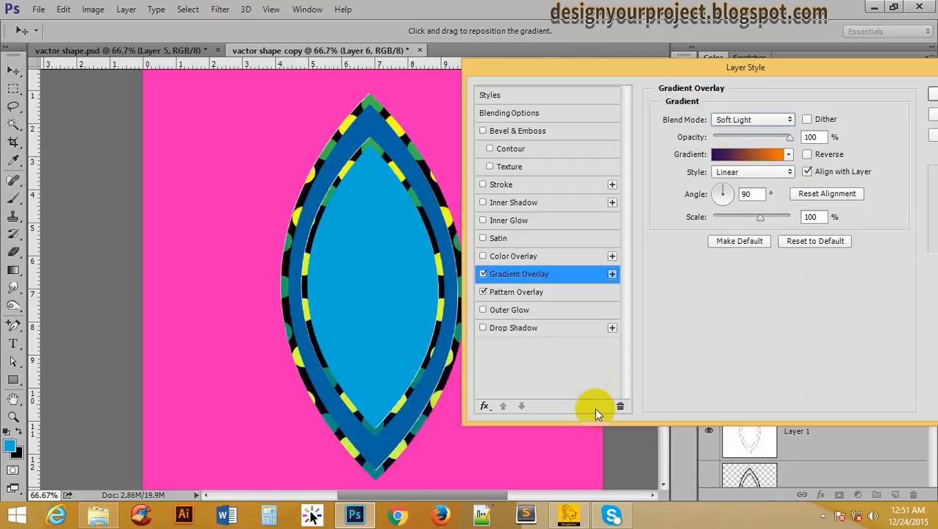
pyautogui.press('Down')
pyautogui.press('Down')
pyautogui.press('Down')
pyautogui.press('Down')
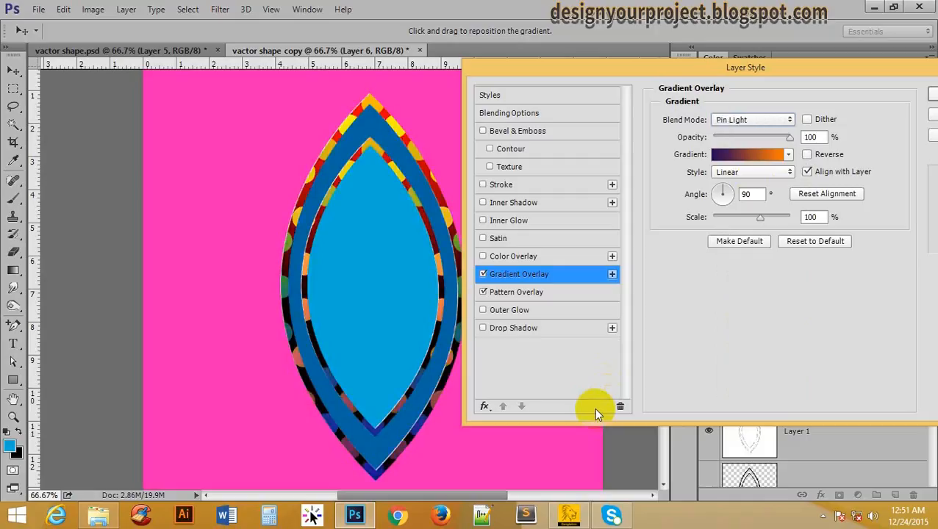
pyautogui.press('Down')
pyautogui.press('Down')
pyautogui.press('Down')
pyautogui.press('Down')
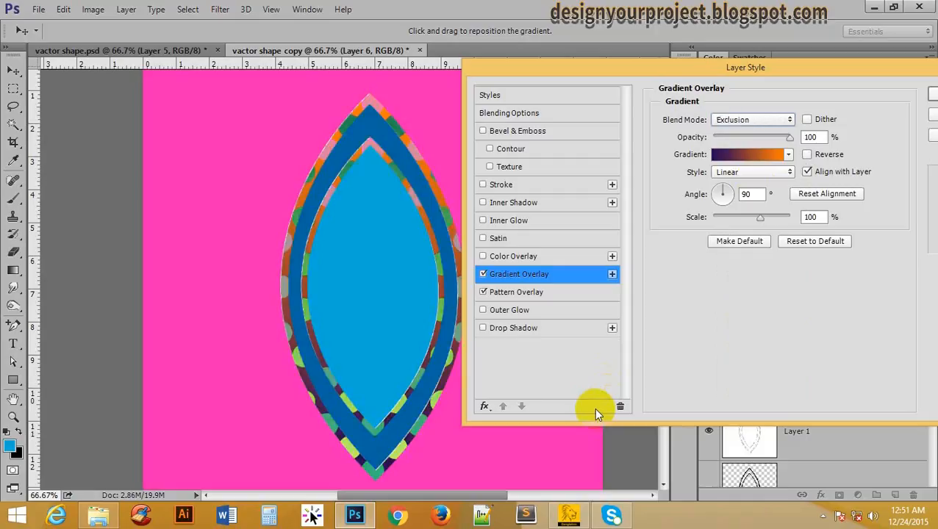
pyautogui.press('Down')
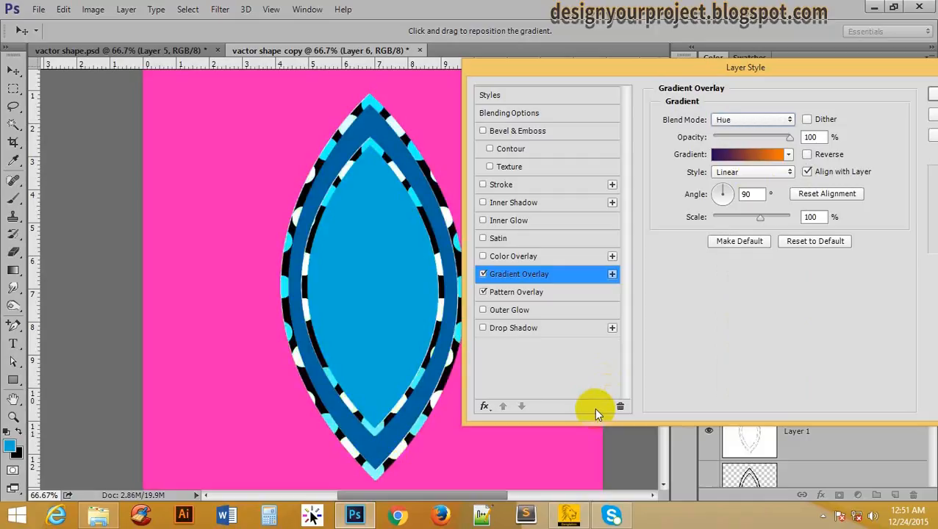
pyautogui.press('Down')
pyautogui.press('Down')
pyautogui.press('Down')
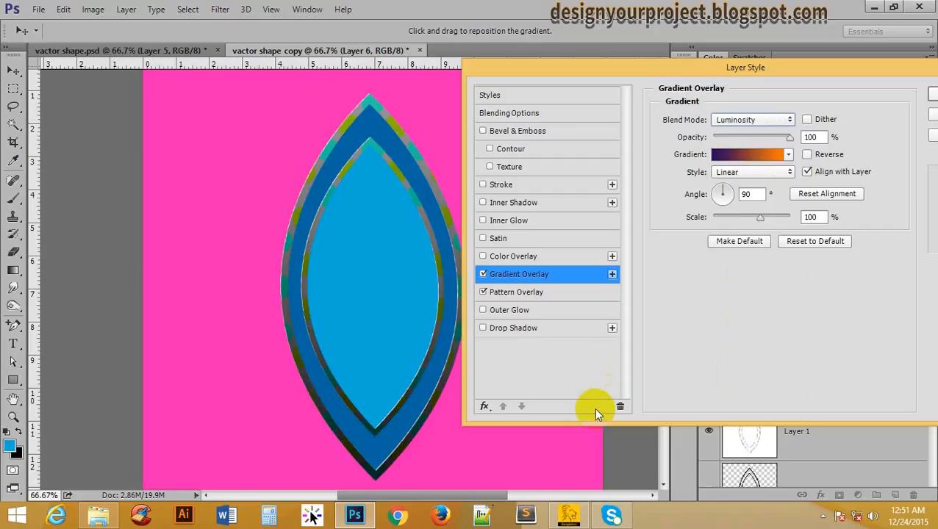
pyautogui.press('Up')
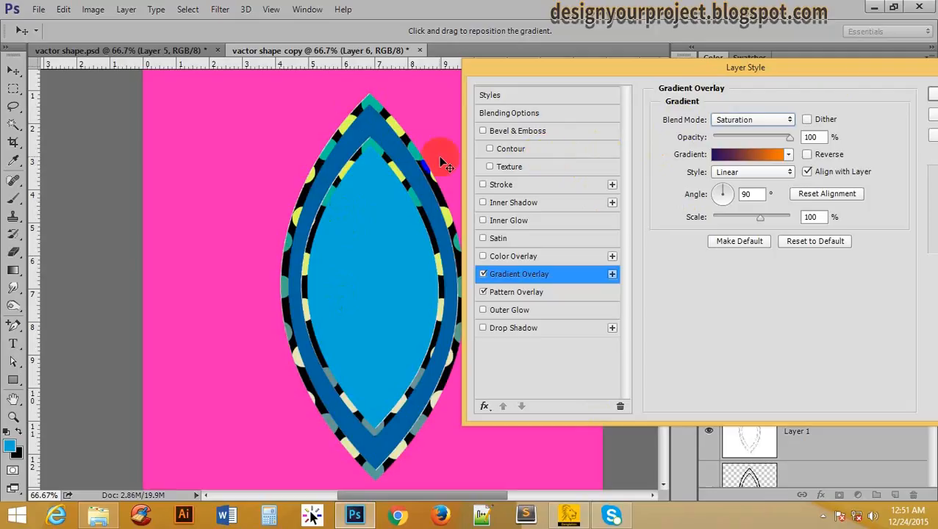
# - Apply the Saturation gradient overlay together with the pattern overlay to Layer 6
pyautogui.click(932, 94)
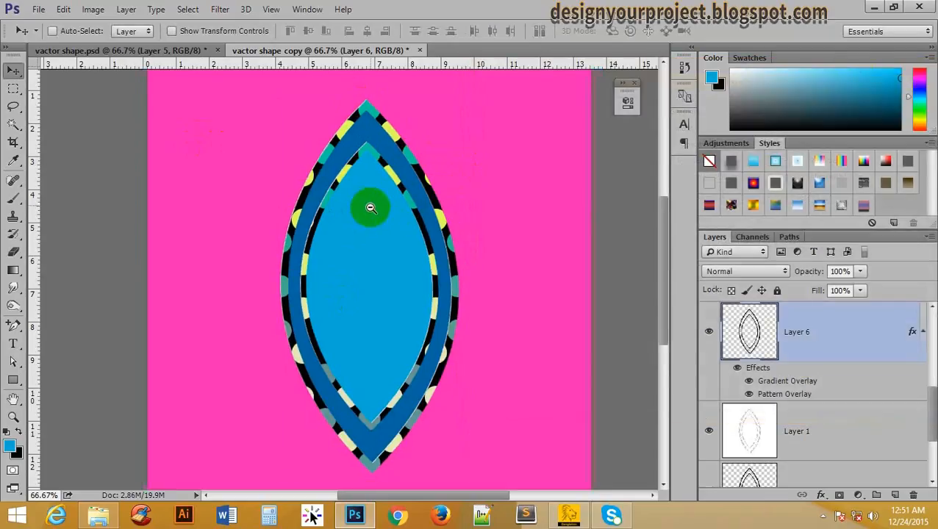
pyautogui.hotkey('ctrl', '-')
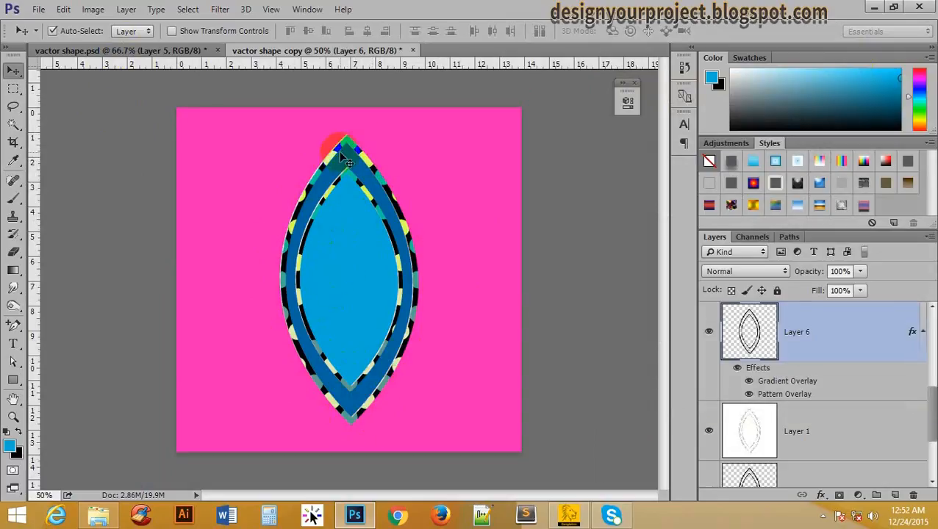
# - Compare the decorated leaf in the vactor shape copy with the version in vactor shape.psd, close up and as a whole
pyautogui.click(128, 50)
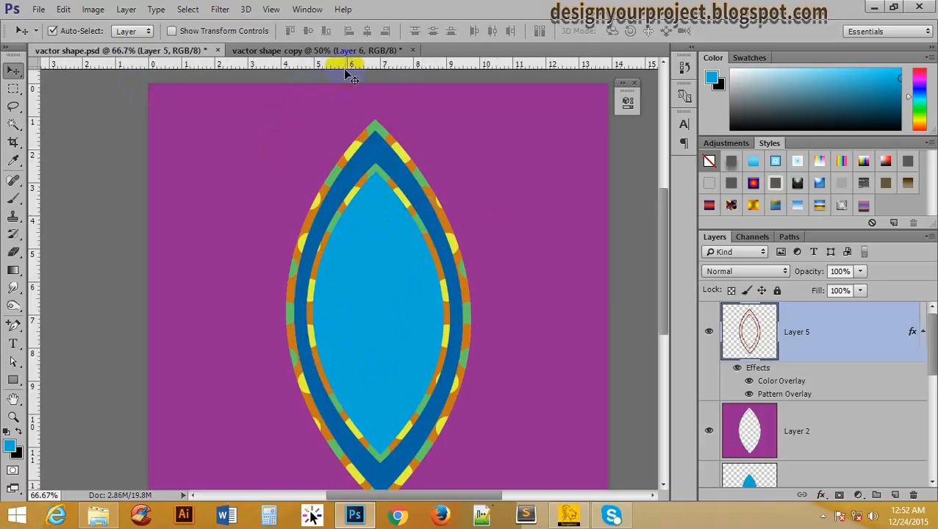
pyautogui.click(280, 50)
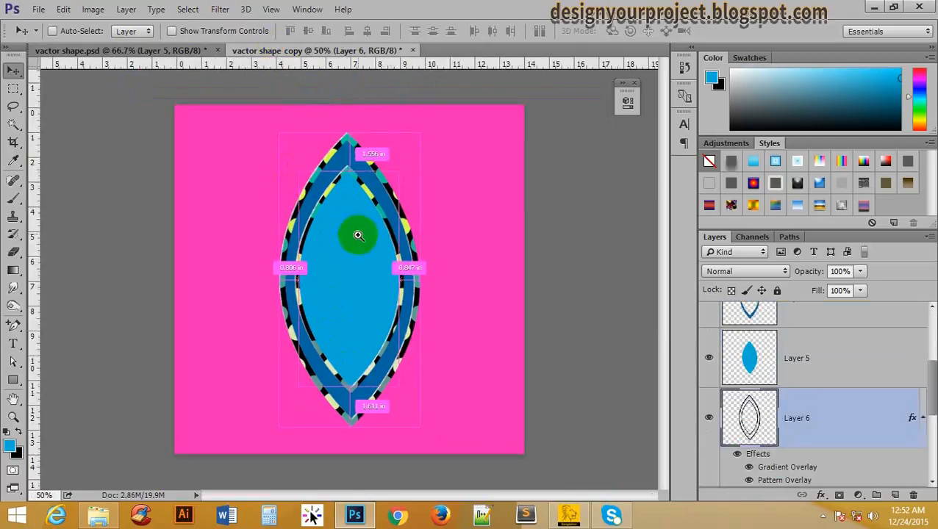
pyautogui.scroll(2, 355, 239)
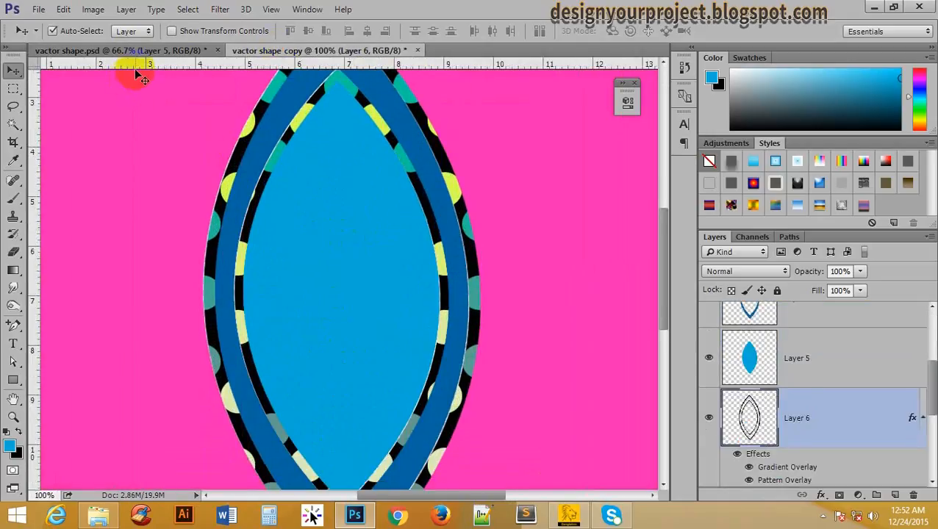
pyautogui.click(143, 50)
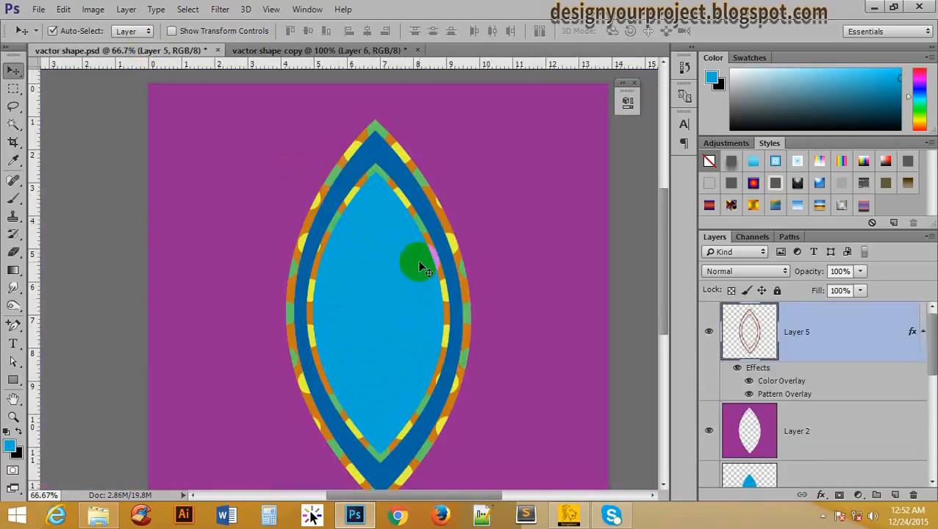
pyautogui.click(330, 51)
pyautogui.keyDown('alt'); pyautogui.click(347, 178); pyautogui.keyUp('alt')
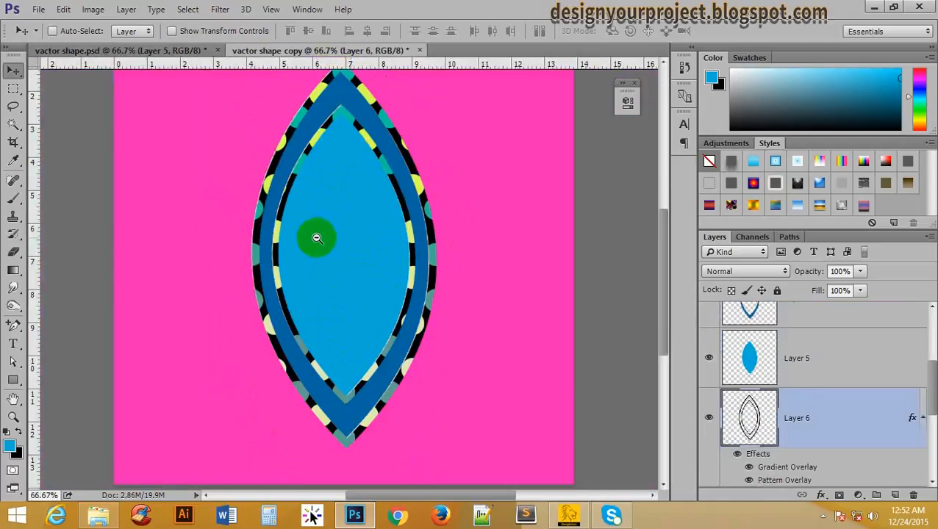
pyautogui.keyDown('alt'); pyautogui.click(323, 233); pyautogui.keyUp('alt')
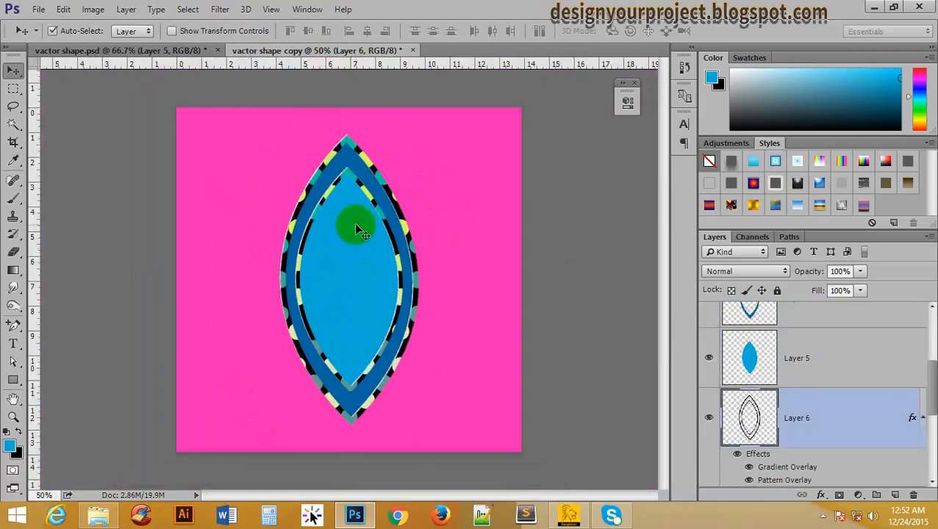